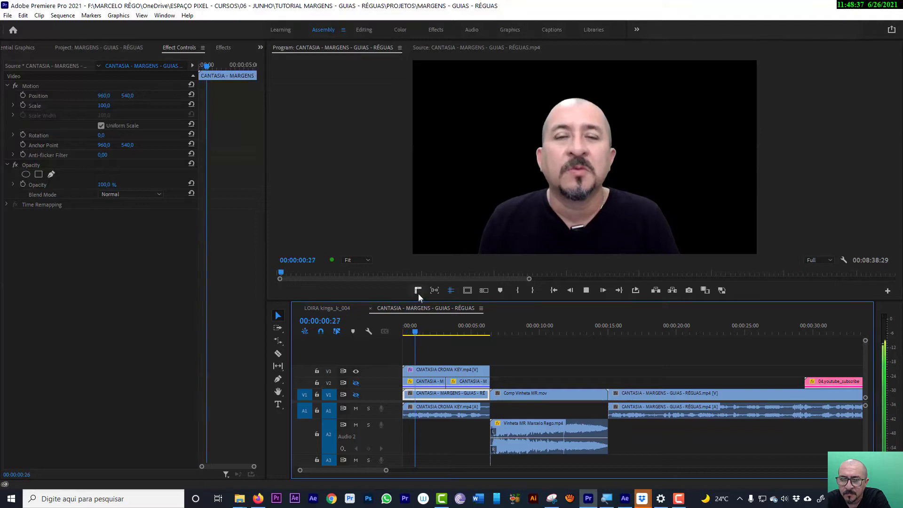
- Turn on the safe-margin overlay and rulers, then drag a horizontal guide down into the frame
{"action": "left_click", "coordinate": [466, 290]}
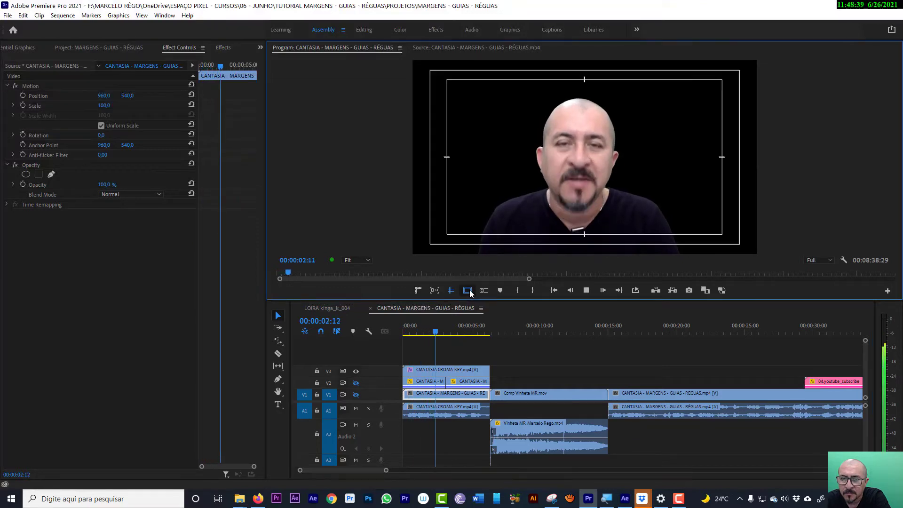
{"action": "left_click", "coordinate": [417, 290]}
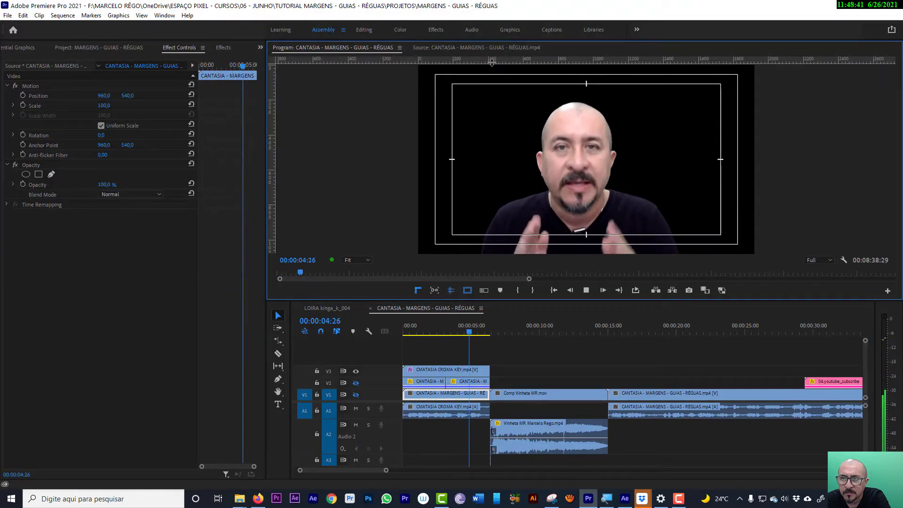
{"action": "left_click_drag", "start_coordinate": [489, 59], "coordinate": [487, 95]}
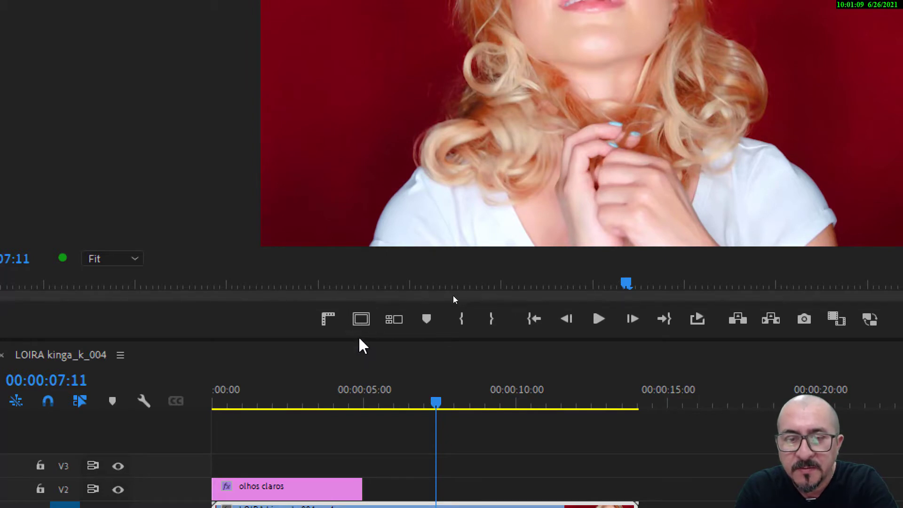
- Show safe margins over the LOIRA kinga_k_004 video and save the project with Ctrl+S
{"action": "left_click", "coordinate": [361, 325]}
{"action": "left_click", "coordinate": [360, 320]}
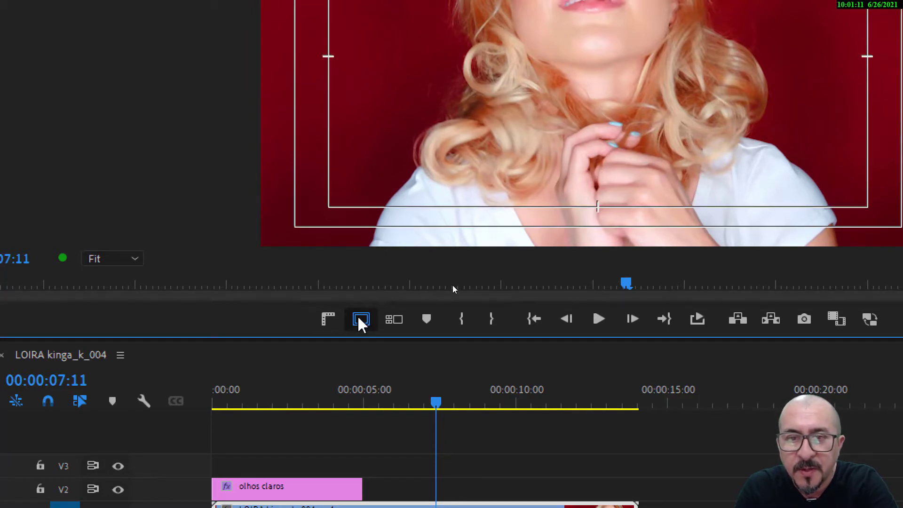
{"action": "key", "text": "ctrl+s"}
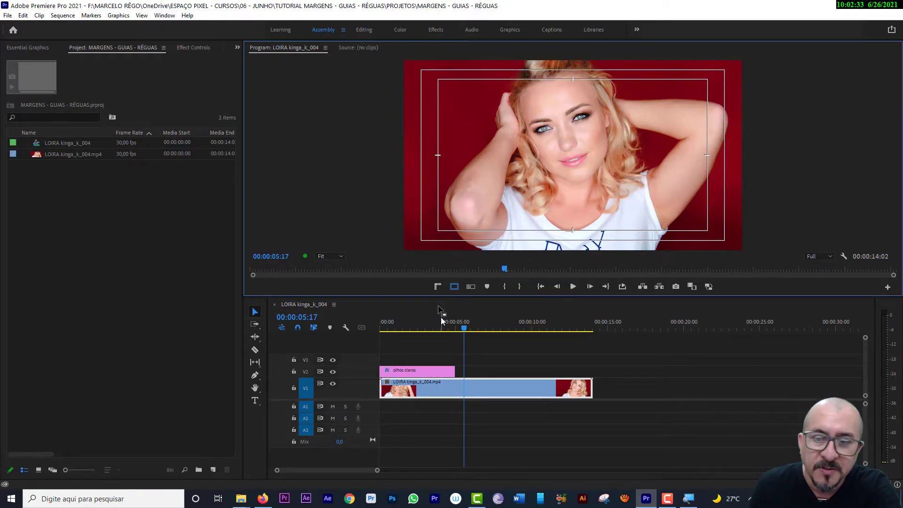
- At 00:00:01:15, drag the OLHOS CLAROS title to the upper left and enlarge the program view
{"action": "left_click_drag", "start_coordinate": [442, 327], "coordinate": [402, 327]}
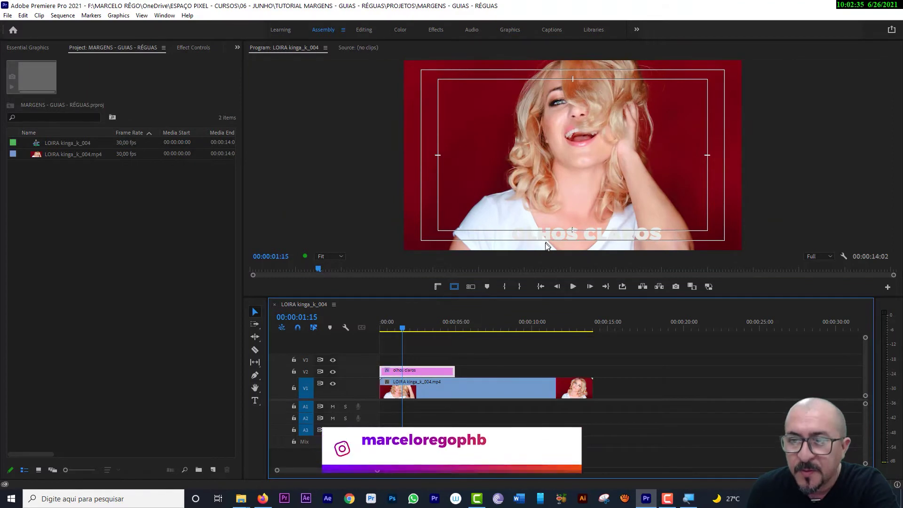
{"action": "mouse_move", "coordinate": [543, 237]}
{"action": "left_mouse_down"}
{"action": "mouse_move", "coordinate": [486, 122]}
{"action": "mouse_move", "coordinate": [475, 133]}
{"action": "left_mouse_up"}
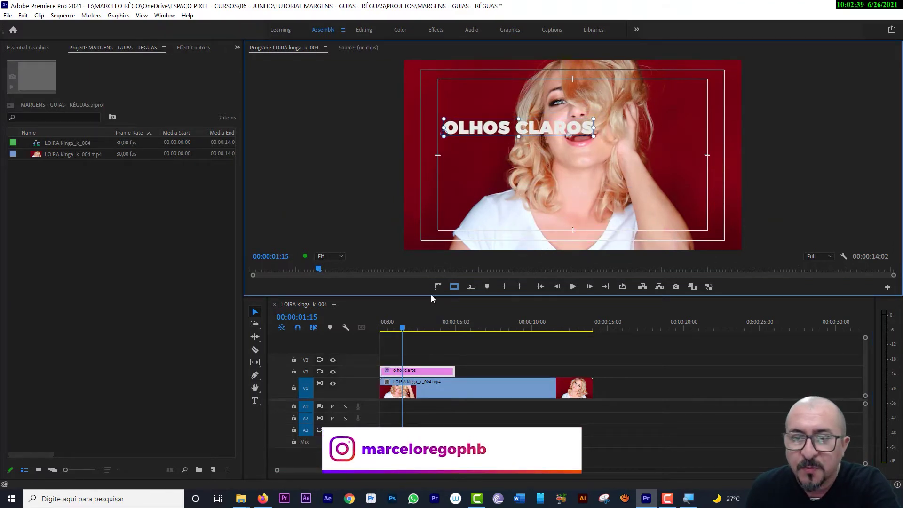
{"action": "left_click_drag", "start_coordinate": [431, 297], "coordinate": [423, 398]}
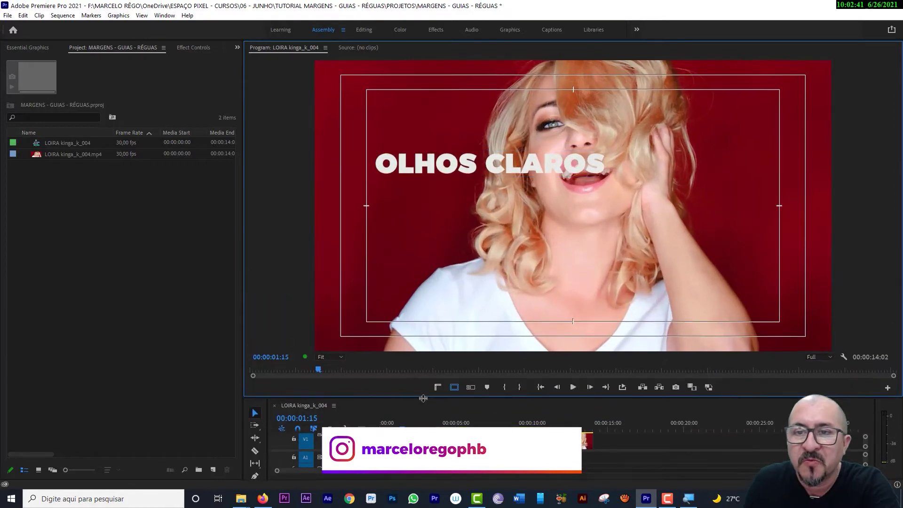
{"action": "mouse_move", "coordinate": [417, 166]}
{"action": "left_mouse_down"}
{"action": "mouse_move", "coordinate": [367, 162]}
{"action": "mouse_move", "coordinate": [370, 153]}
{"action": "left_mouse_up"}
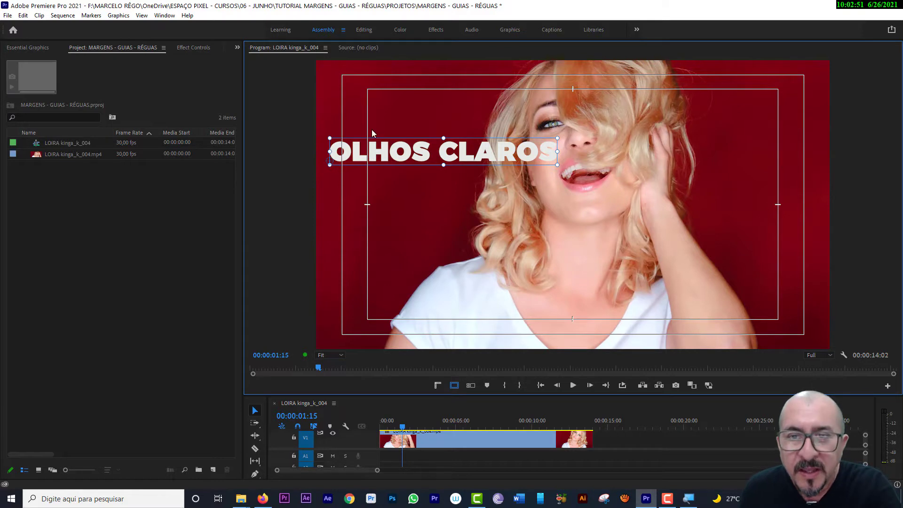
{"action": "left_click_drag", "start_coordinate": [390, 150], "coordinate": [381, 153]}
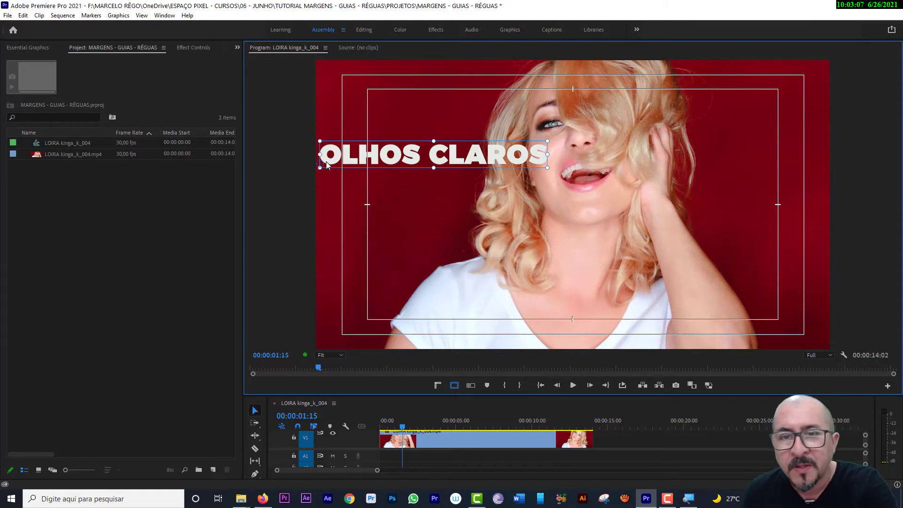
- Drag the title upward until it snaps against the outer action-safe margin
{"action": "left_click_drag", "start_coordinate": [357, 159], "coordinate": [407, 154]}
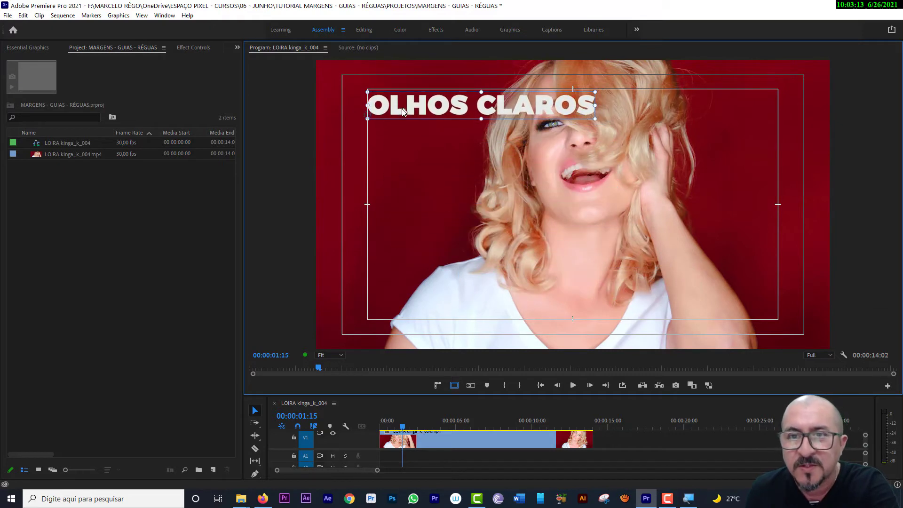
{"action": "left_click_drag", "start_coordinate": [407, 155], "coordinate": [404, 107]}
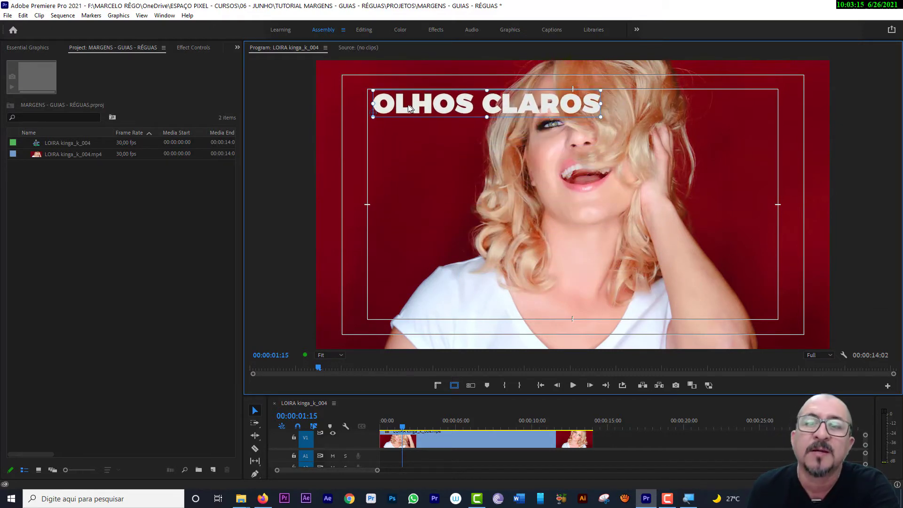
{"action": "left_click_drag", "start_coordinate": [422, 110], "coordinate": [401, 106]}
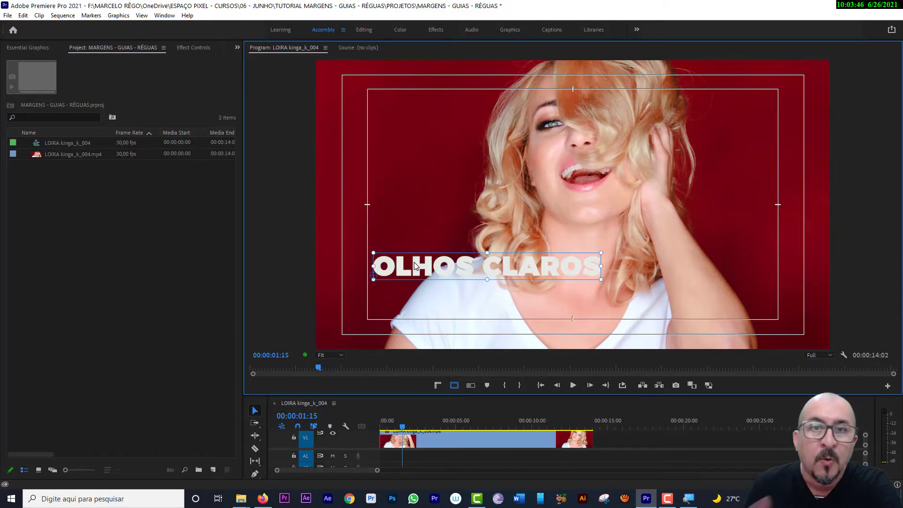
- Fit the title into the top-left title-safe corner, then scrub to 00:00:06:07
{"action": "left_click_drag", "start_coordinate": [414, 266], "coordinate": [412, 256]}
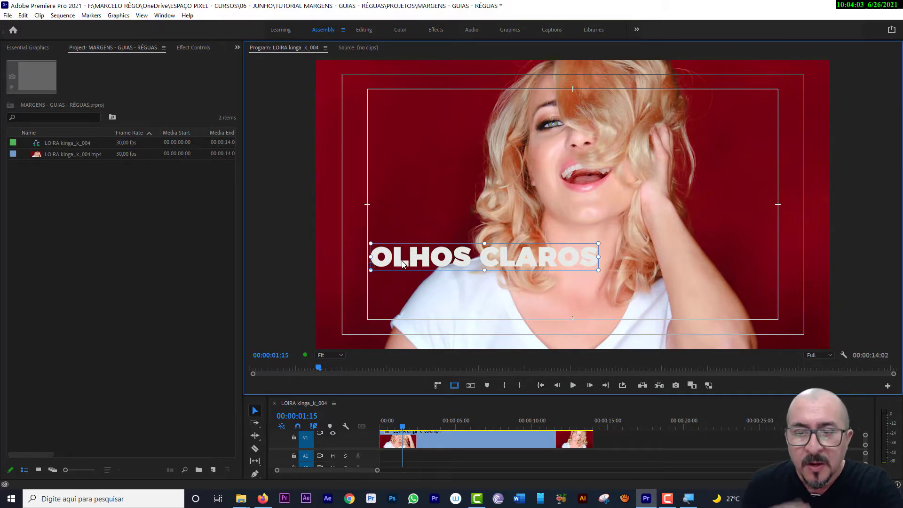
{"action": "mouse_move", "coordinate": [402, 264]}
{"action": "left_mouse_down"}
{"action": "mouse_move", "coordinate": [402, 112]}
{"action": "mouse_move", "coordinate": [406, 253]}
{"action": "mouse_move", "coordinate": [401, 141]}
{"action": "left_mouse_up"}
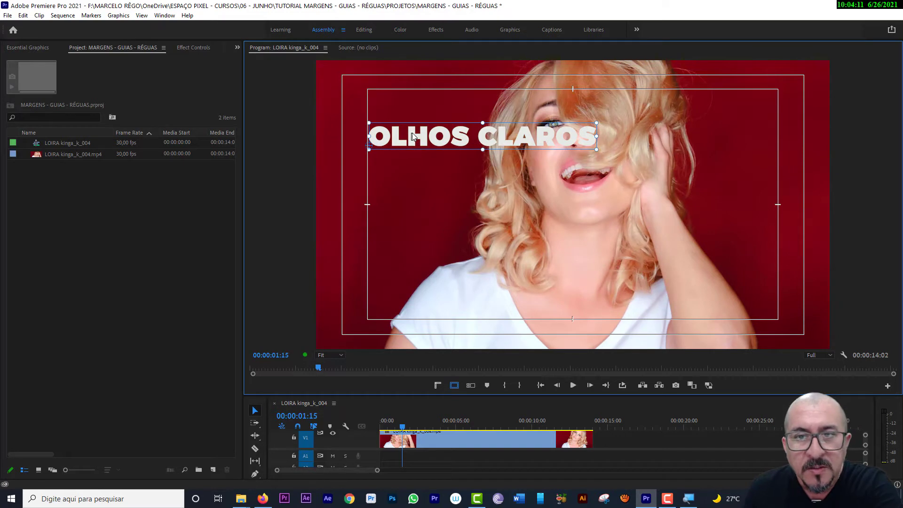
{"action": "left_click_drag", "start_coordinate": [401, 142], "coordinate": [387, 162]}
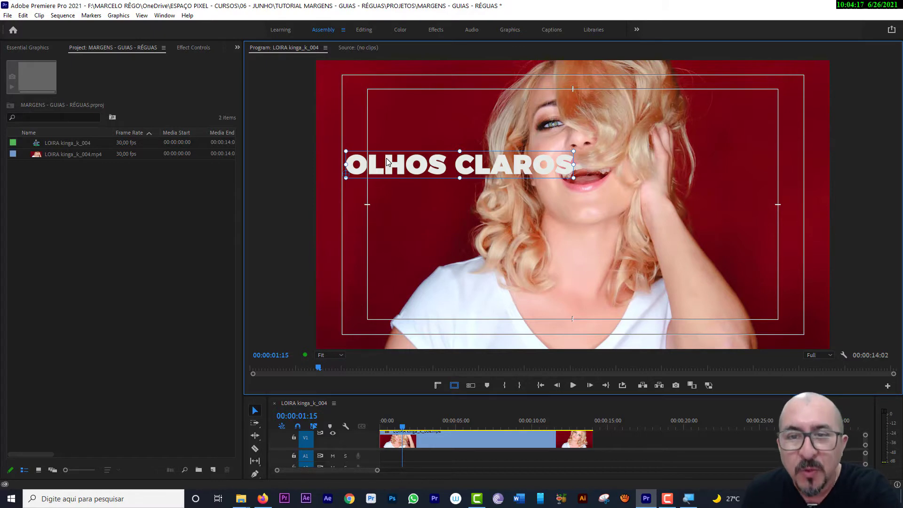
{"action": "left_click_drag", "start_coordinate": [399, 161], "coordinate": [383, 162]}
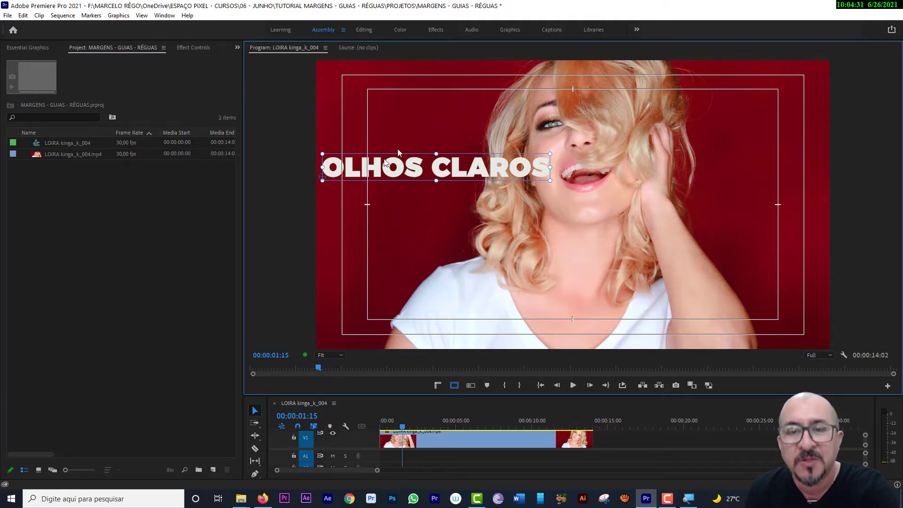
{"action": "mouse_move", "coordinate": [395, 172]}
{"action": "left_mouse_down"}
{"action": "mouse_move", "coordinate": [504, 169]}
{"action": "mouse_move", "coordinate": [405, 262]}
{"action": "mouse_move", "coordinate": [437, 113]}
{"action": "left_mouse_up"}
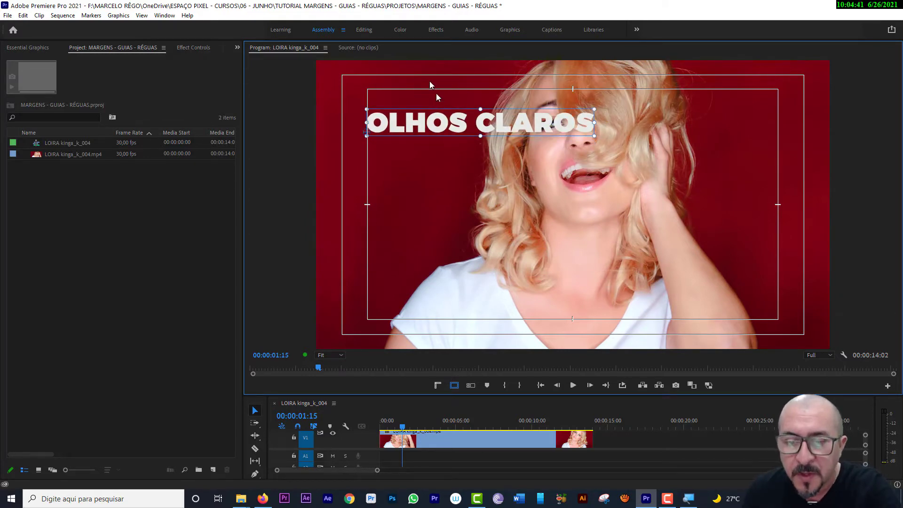
{"action": "left_click_drag", "start_coordinate": [412, 420], "coordinate": [473, 420]}
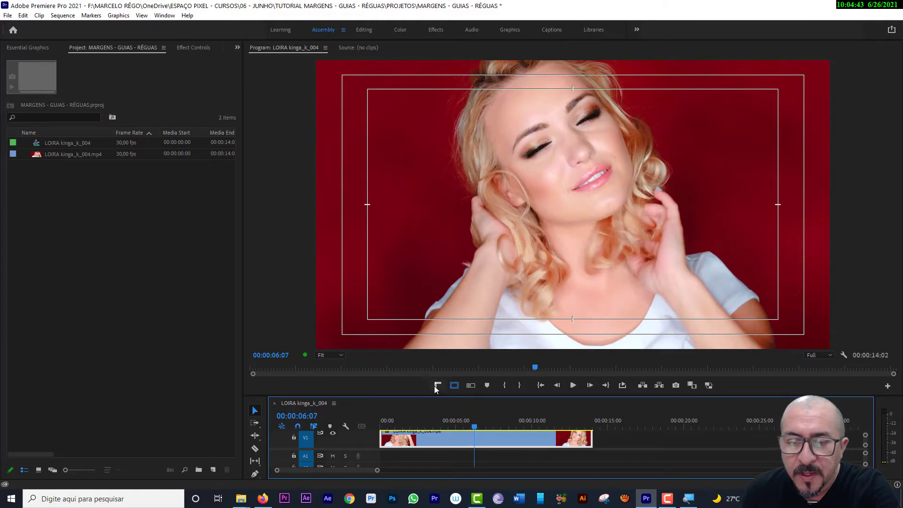
- Show rulers, enlarge the timeline, and drag the OLHOS CLAROS title lower-left at 00:00:02:19
{"action": "left_click", "coordinate": [437, 386]}
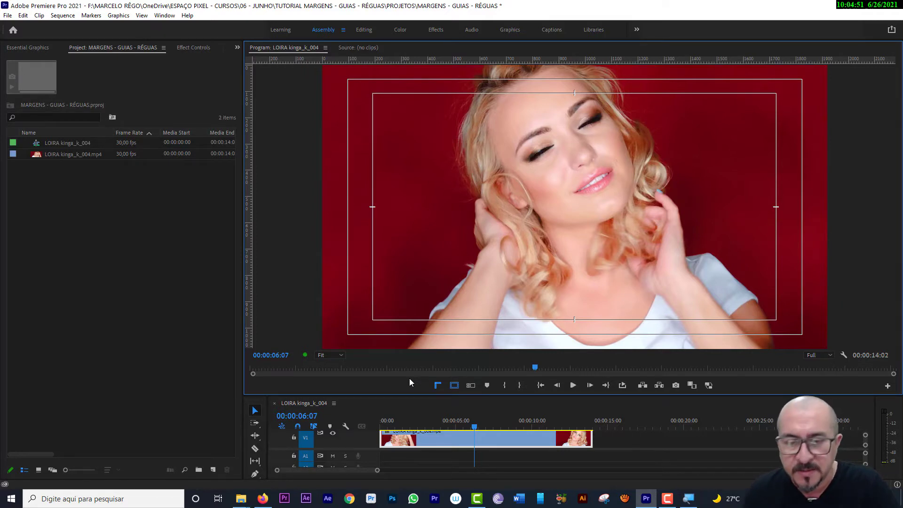
{"action": "mouse_move", "coordinate": [414, 395]}
{"action": "left_mouse_down"}
{"action": "mouse_move", "coordinate": [414, 341]}
{"action": "mouse_move", "coordinate": [424, 367]}
{"action": "left_mouse_up"}
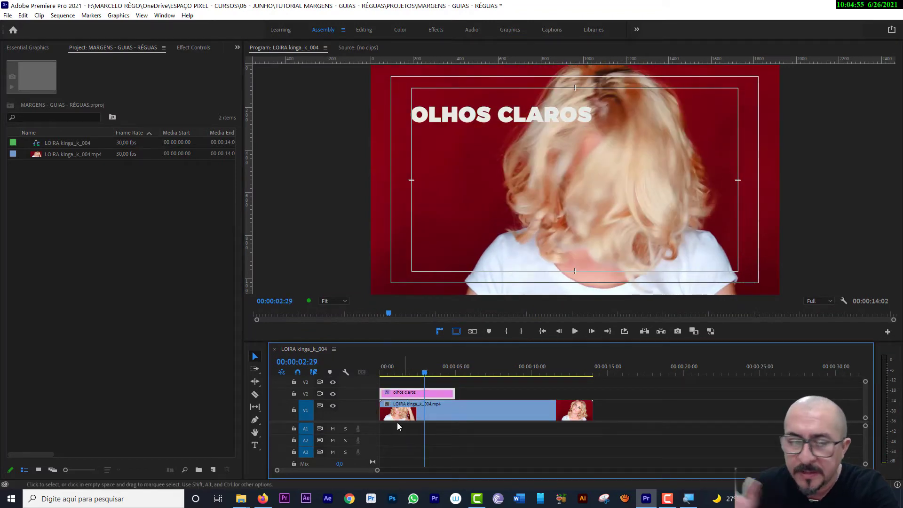
{"action": "left_click", "coordinate": [446, 122]}
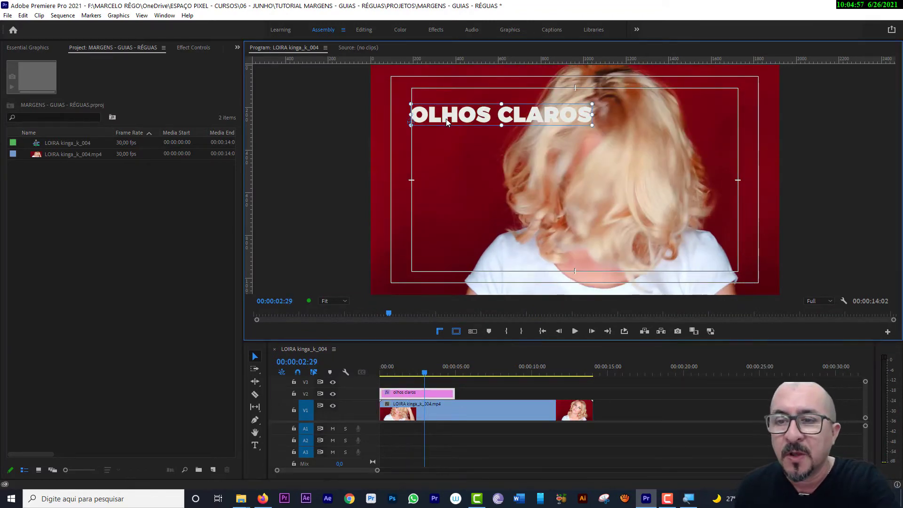
{"action": "mouse_move", "coordinate": [446, 120]}
{"action": "left_mouse_down"}
{"action": "mouse_move", "coordinate": [460, 180]}
{"action": "mouse_move", "coordinate": [491, 185]}
{"action": "left_mouse_up"}
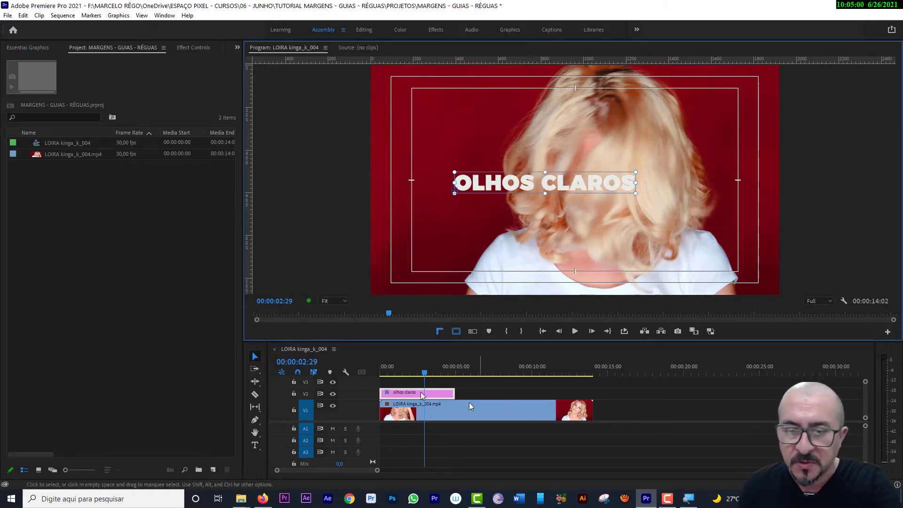
{"action": "left_click_drag", "start_coordinate": [425, 370], "coordinate": [420, 370]}
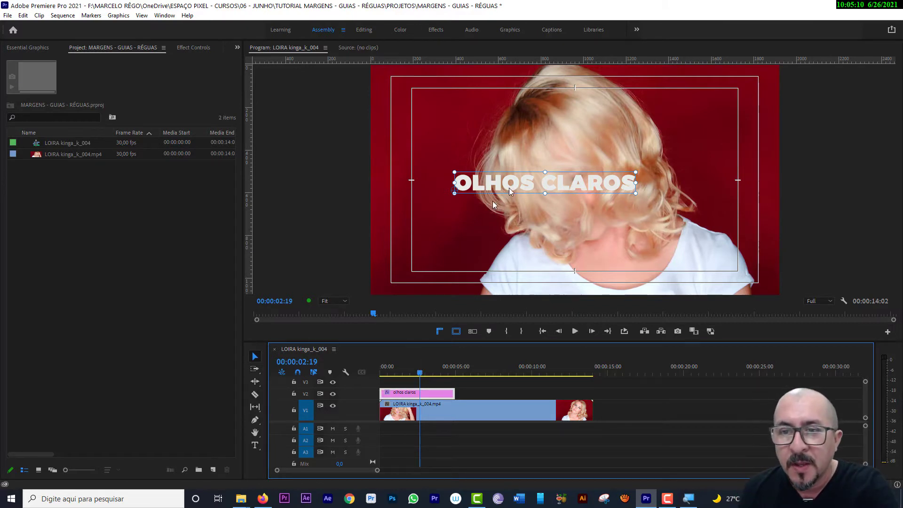
{"action": "left_click_drag", "start_coordinate": [510, 190], "coordinate": [475, 218]}
- Add a horizontal and a vertical guide, then snap the OLHOS CLAROS title onto the horizontal guide
{"action": "mouse_move", "coordinate": [248, 69]}
{"action": "left_mouse_down"}
{"action": "mouse_move", "coordinate": [465, 69]}
{"action": "mouse_move", "coordinate": [401, 240]}
{"action": "mouse_move", "coordinate": [401, 192]}
{"action": "left_mouse_up"}
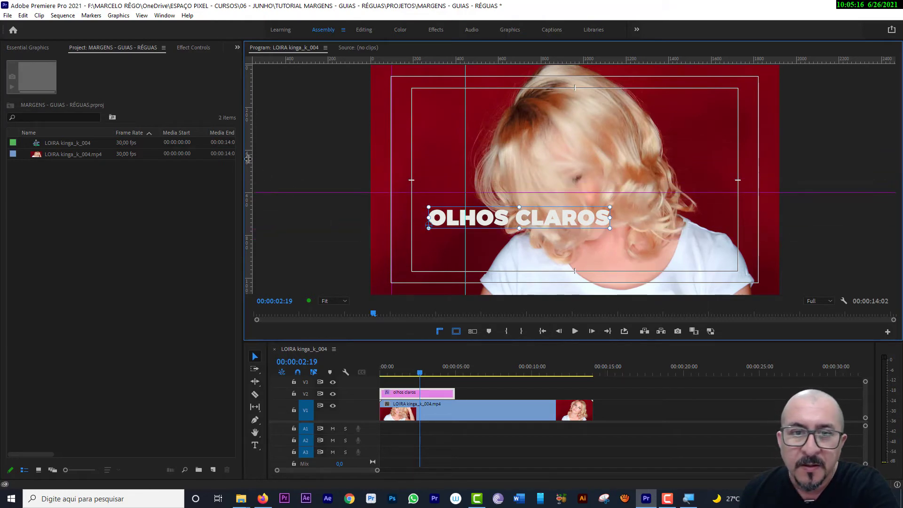
{"action": "left_click_drag", "start_coordinate": [248, 159], "coordinate": [422, 283]}
{"action": "left_click", "coordinate": [333, 143]}
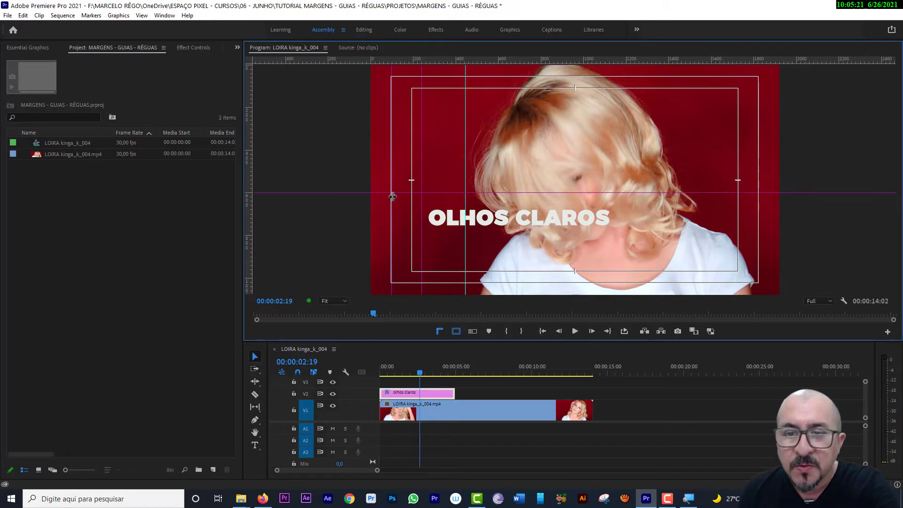
{"action": "left_click_drag", "start_coordinate": [463, 225], "coordinate": [456, 208]}
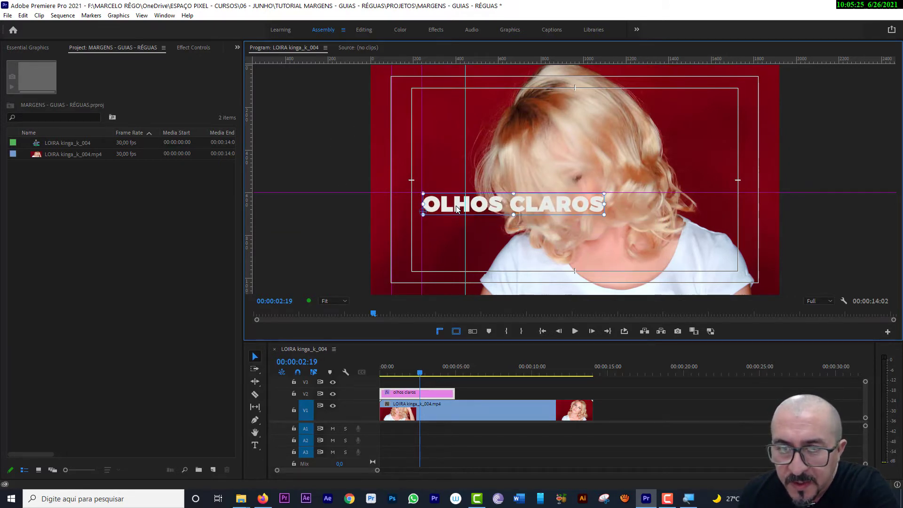
{"action": "left_click", "coordinate": [320, 253]}
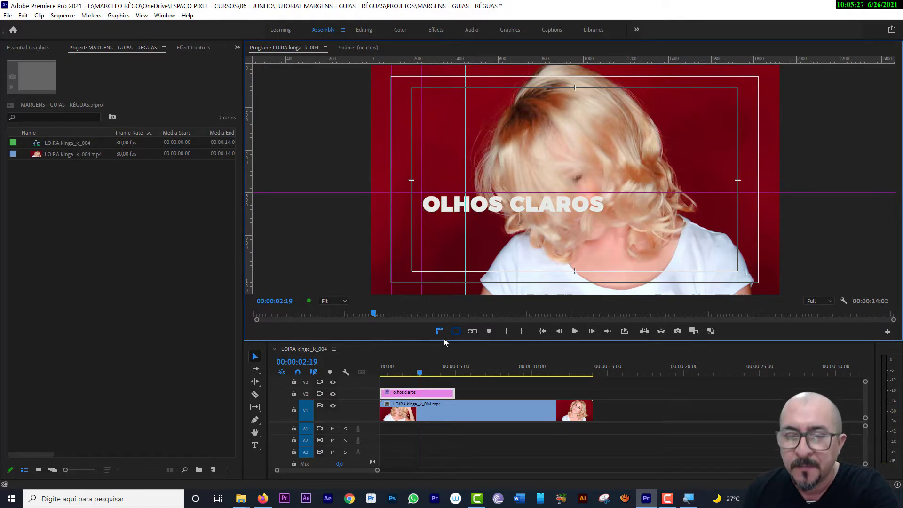
- With V1 hidden, drag the cyan vertical guide out of the monitor and nudge the title
{"action": "left_click", "coordinate": [332, 405]}
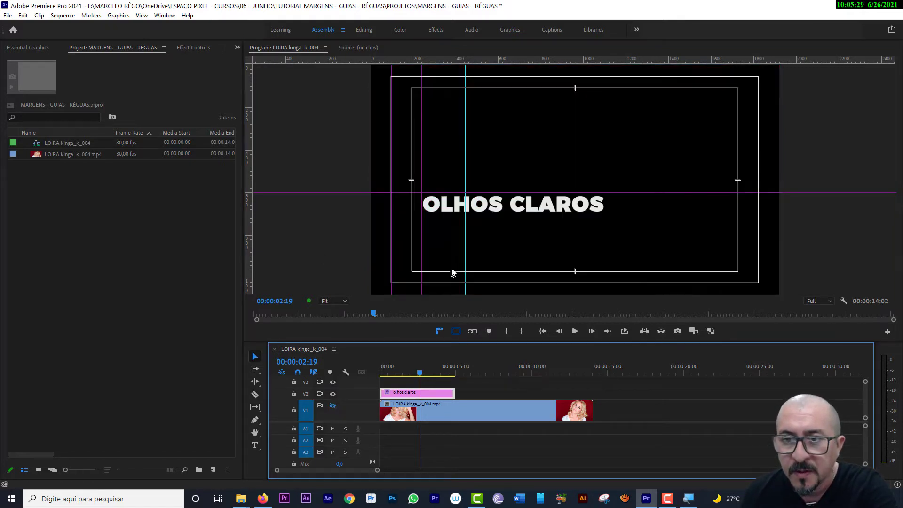
{"action": "left_click", "coordinate": [437, 207]}
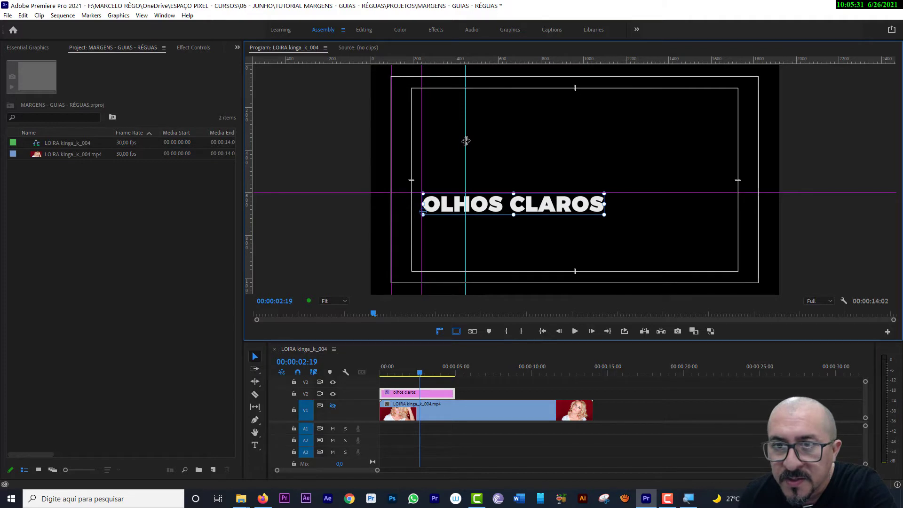
{"action": "left_click_drag", "start_coordinate": [465, 141], "coordinate": [174, 160]}
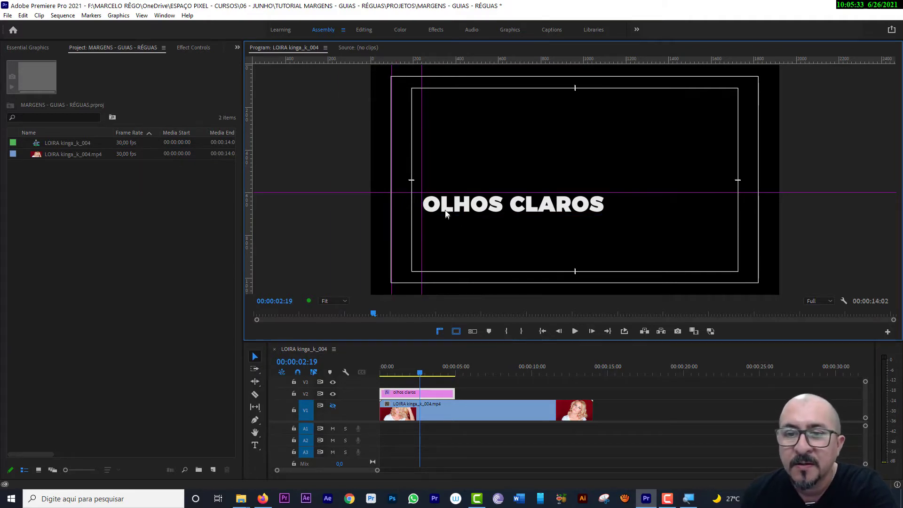
{"action": "left_click_drag", "start_coordinate": [444, 210], "coordinate": [447, 201]}
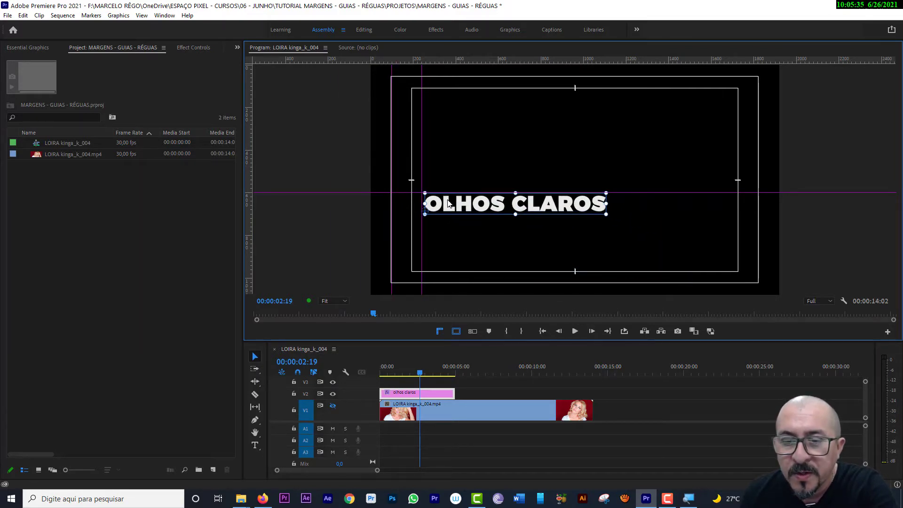
- Turn the woman's V1 video back on and scrub to 00:00:02:06
{"action": "left_click", "coordinate": [403, 372]}
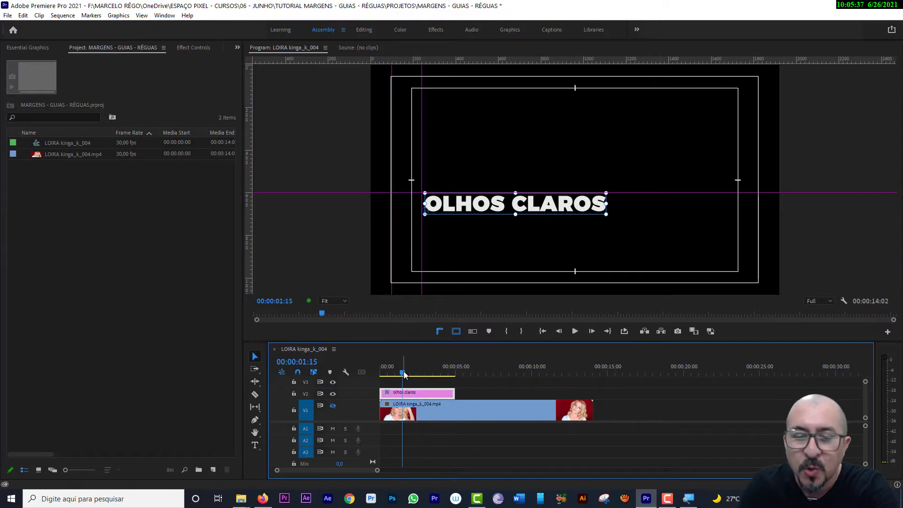
{"action": "left_click", "coordinate": [333, 406]}
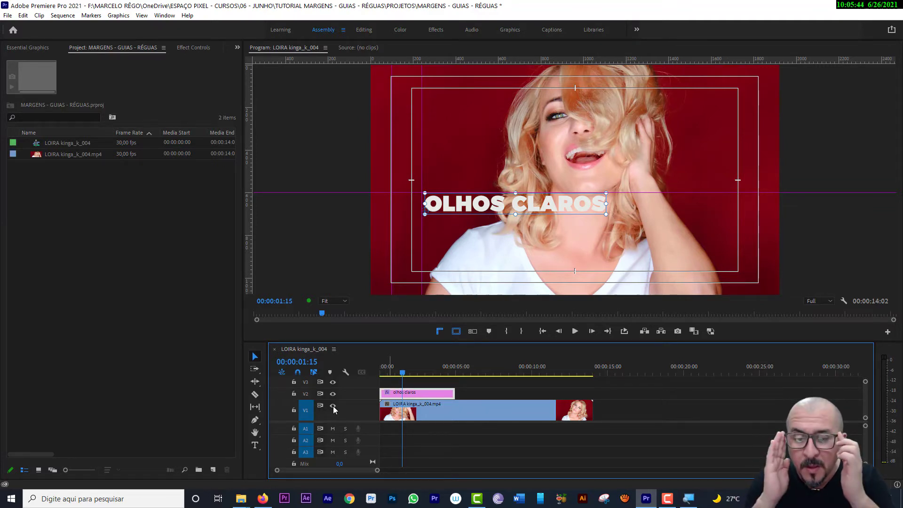
{"action": "left_click_drag", "start_coordinate": [411, 371], "coordinate": [414, 377]}
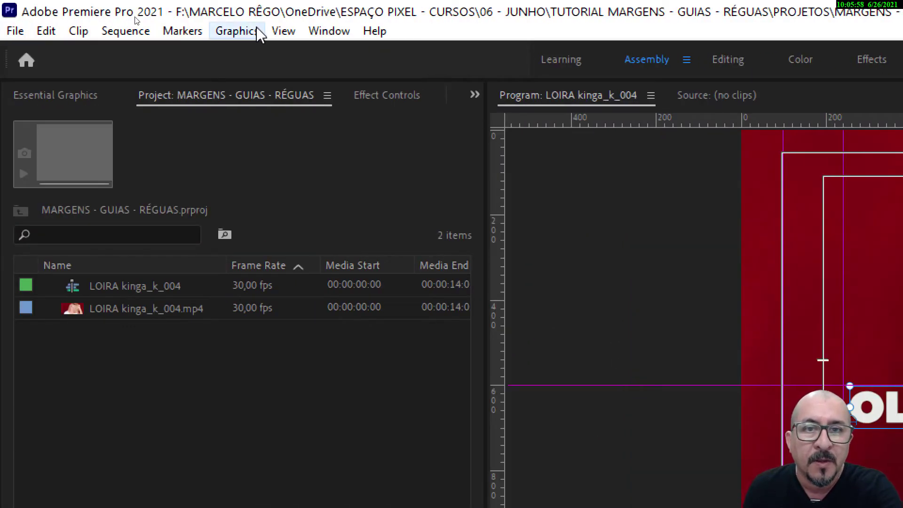
- Deselect the title graphic and open the View menu to reach Guide Templates and Add Guide
{"action": "left_click", "coordinate": [283, 28]}
{"action": "left_click", "coordinate": [282, 28]}
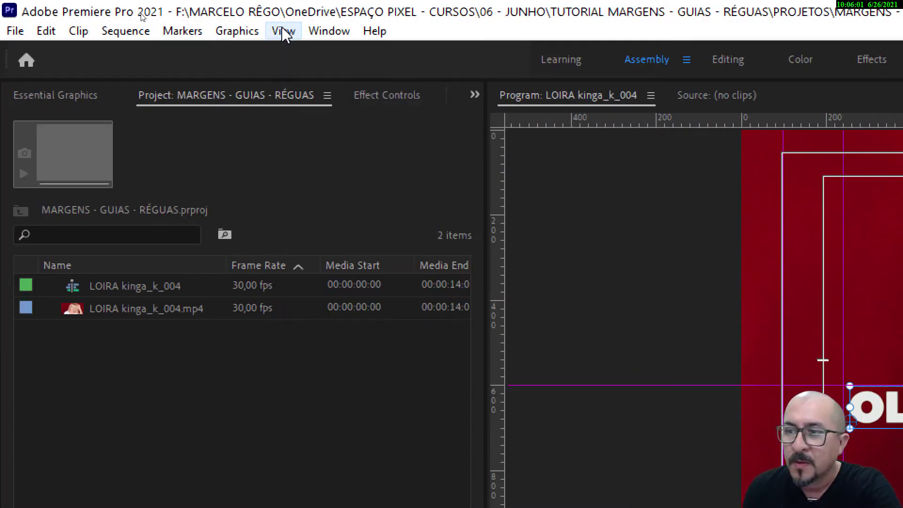
{"action": "left_click", "coordinate": [635, 325]}
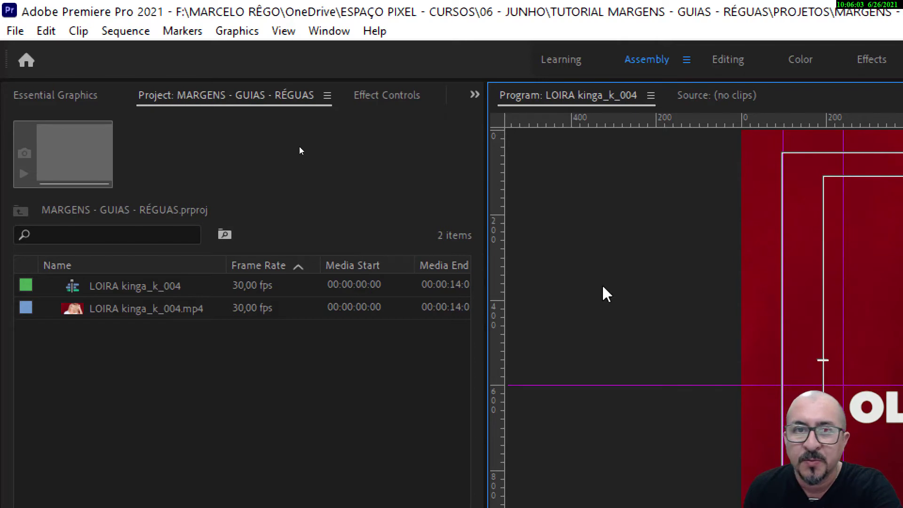
{"action": "left_click", "coordinate": [288, 36]}
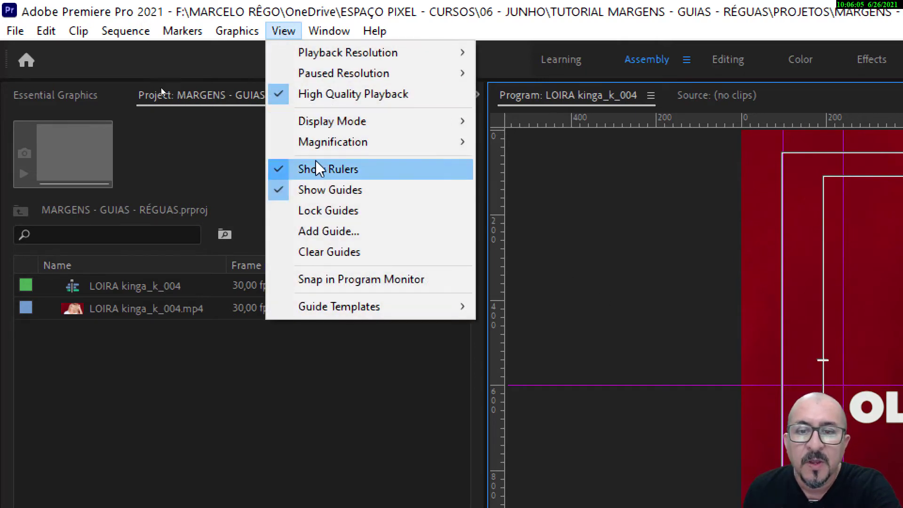
{"action": "mouse_move", "coordinate": [310, 310]}
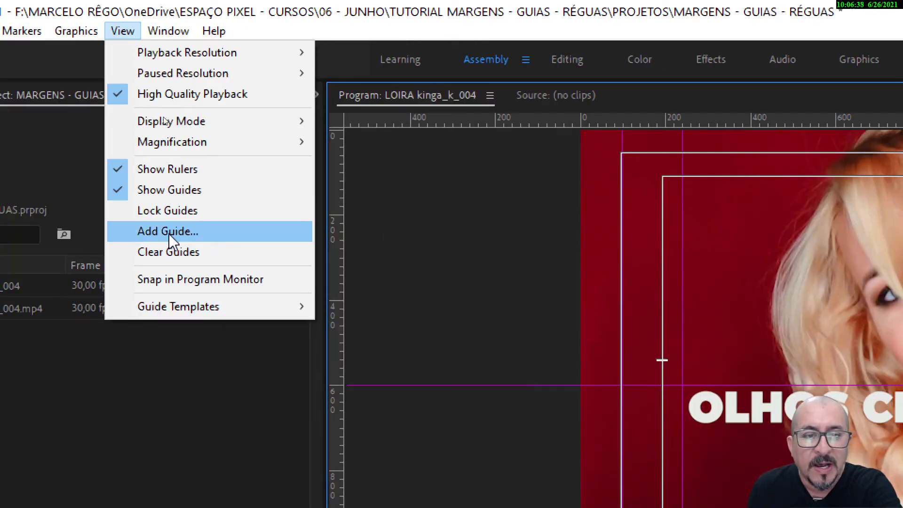
- In Add Guide, create a white vertical guide at position 960 pixels
{"action": "left_click", "coordinate": [153, 231]}
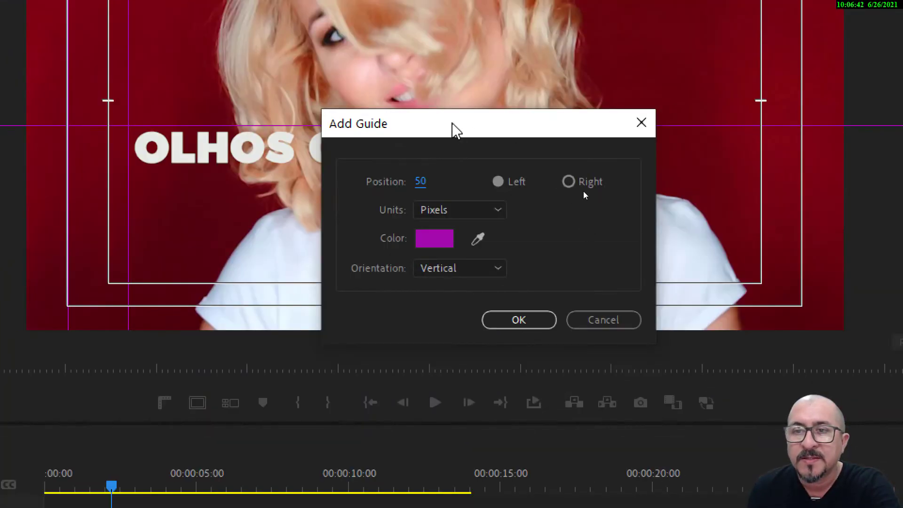
{"action": "left_click_drag", "start_coordinate": [455, 129], "coordinate": [571, 193]}
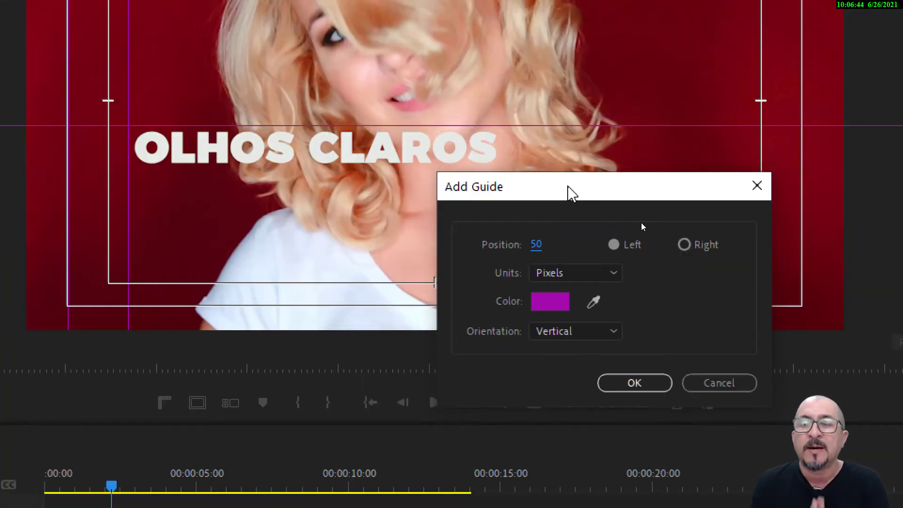
{"action": "left_click", "coordinate": [546, 301]}
{"action": "left_click", "coordinate": [252, 498]}
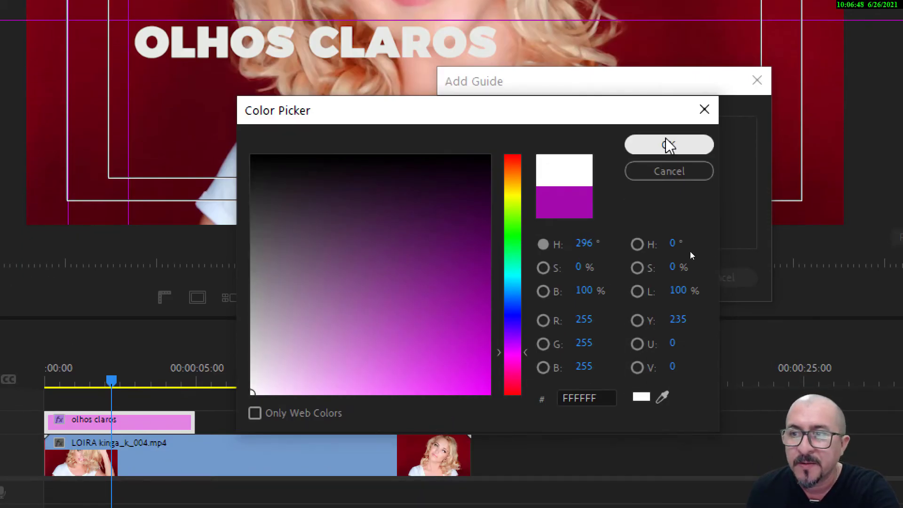
{"action": "left_click", "coordinate": [668, 249]}
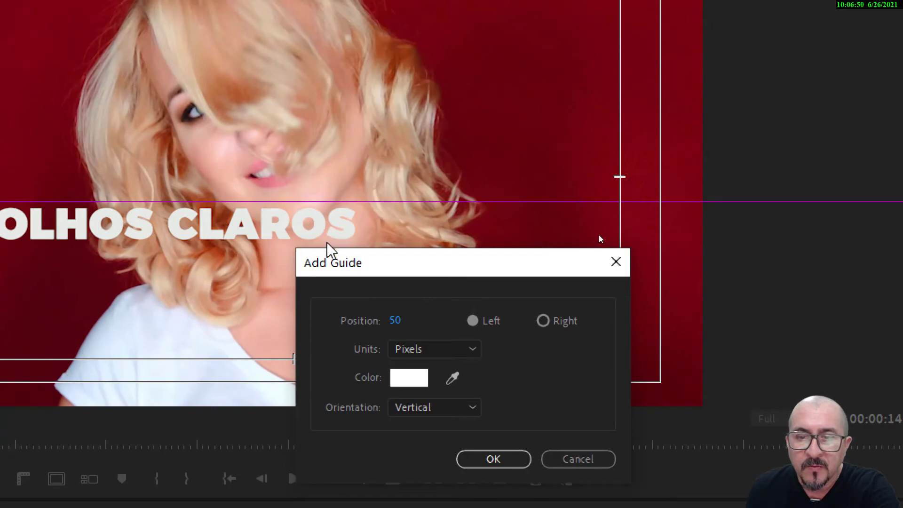
{"action": "left_click", "coordinate": [395, 322]}
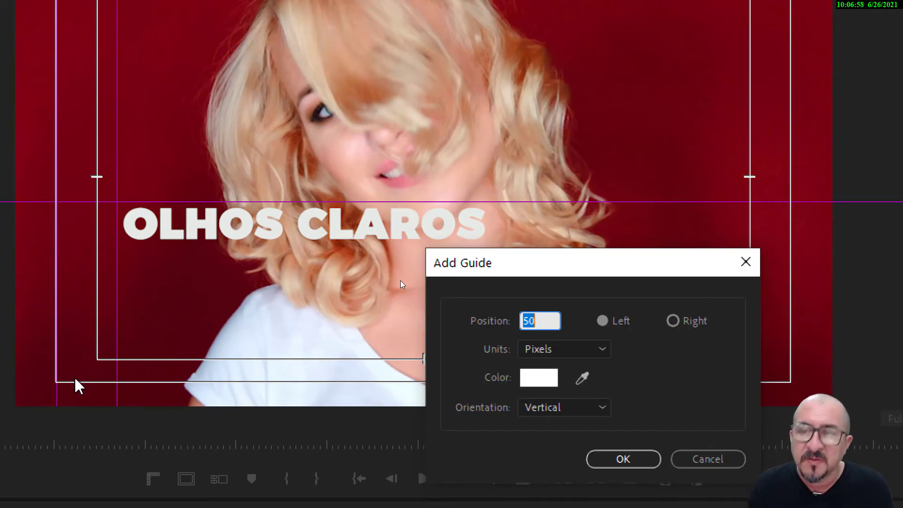
{"action": "type", "text": "960"}
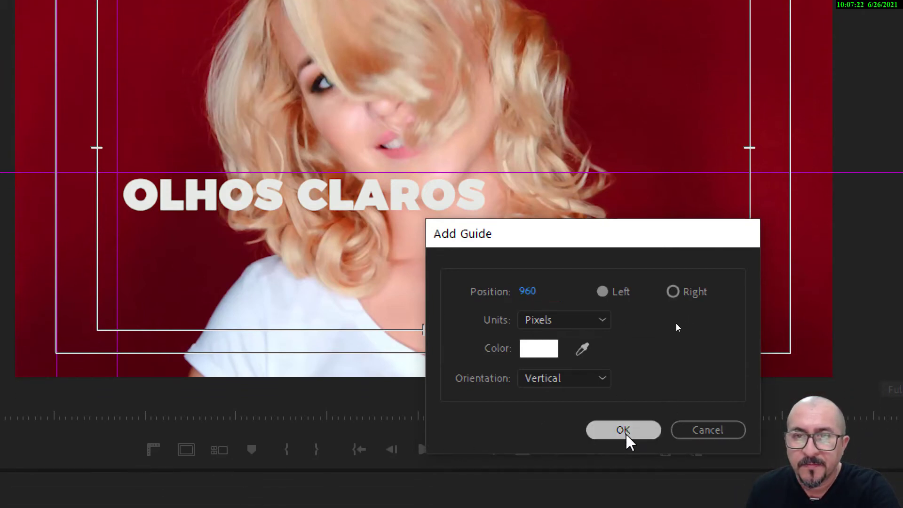
{"action": "left_click", "coordinate": [624, 431]}
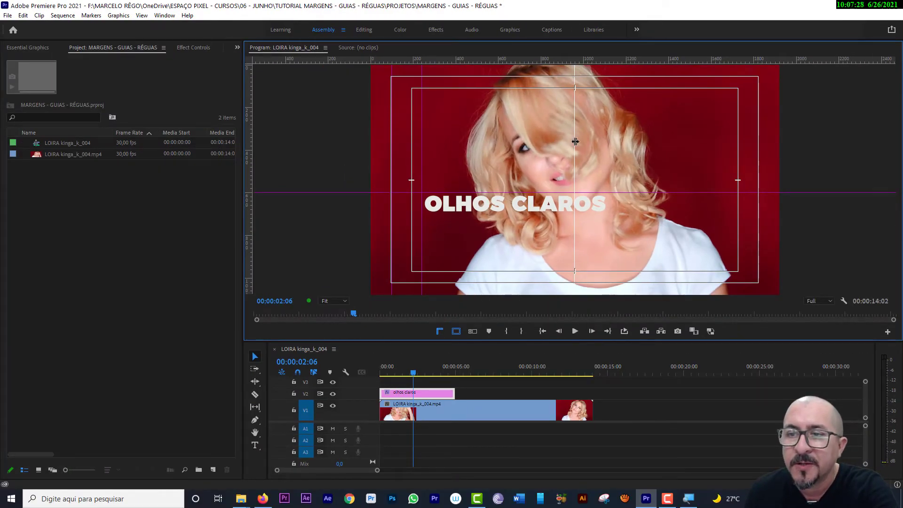
- Save the project, shift the centre guide right, and add a horizontal guide near the top
{"action": "key", "text": "ctrl+s"}
{"action": "mouse_move", "coordinate": [575, 142]}
{"action": "left_mouse_down"}
{"action": "mouse_move", "coordinate": [410, 148]}
{"action": "mouse_move", "coordinate": [704, 171]}
{"action": "left_mouse_up"}
{"action": "left_click_drag", "start_coordinate": [430, 61], "coordinate": [433, 155]}
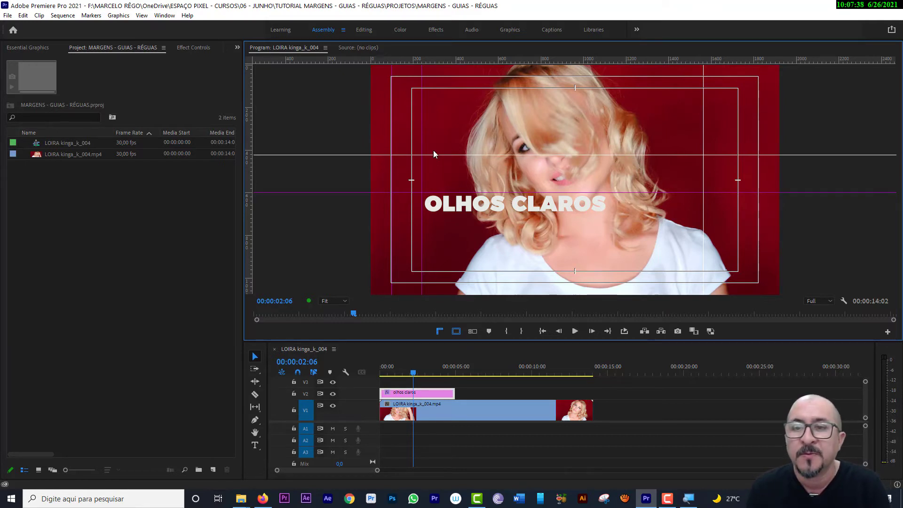
{"action": "left_click_drag", "start_coordinate": [433, 150], "coordinate": [433, 150]}
- Adjust the purple horizontal guide and move the OLHOS CLAROS title lower against the guides
{"action": "left_click_drag", "start_coordinate": [447, 203], "coordinate": [460, 202]}
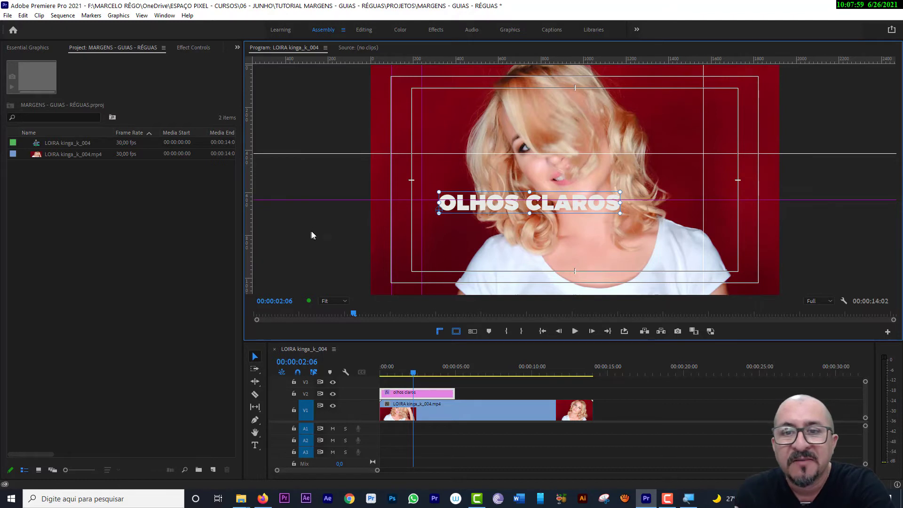
{"action": "left_click_drag", "start_coordinate": [333, 200], "coordinate": [329, 197]}
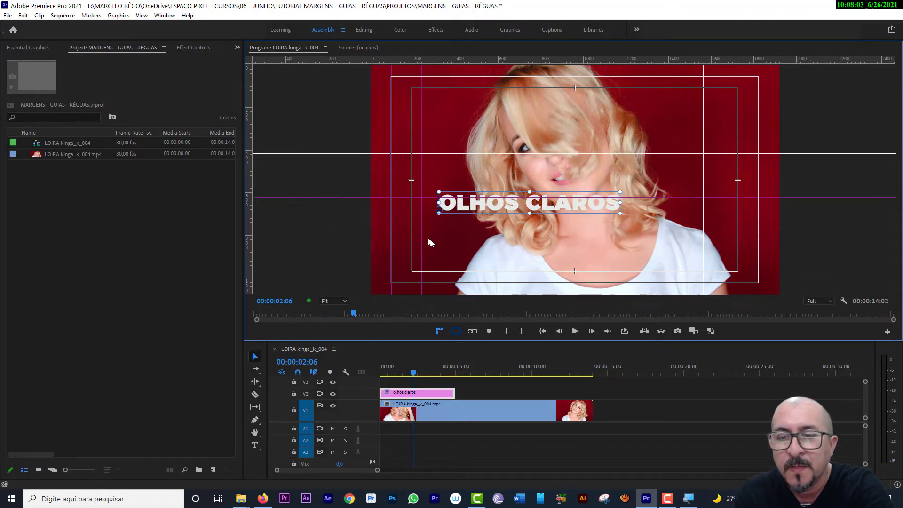
{"action": "left_click_drag", "start_coordinate": [461, 209], "coordinate": [448, 223]}
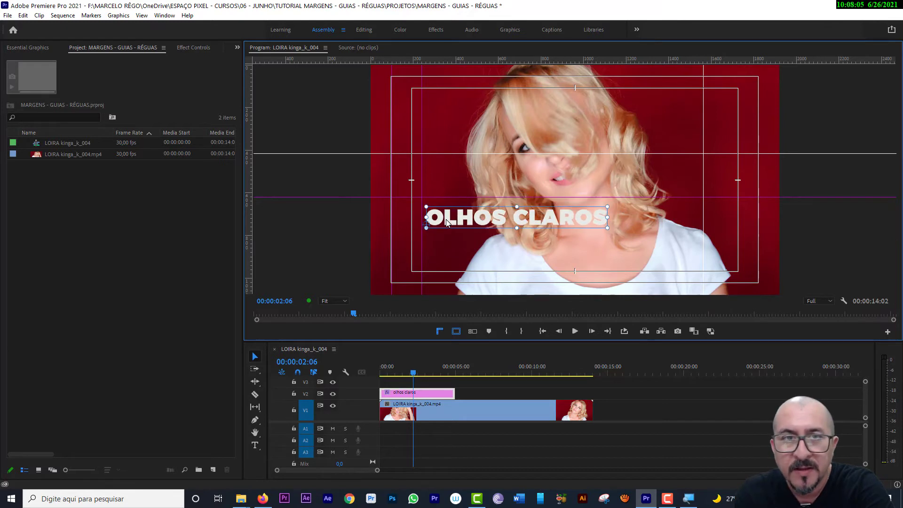
{"action": "left_click", "coordinate": [141, 16]}
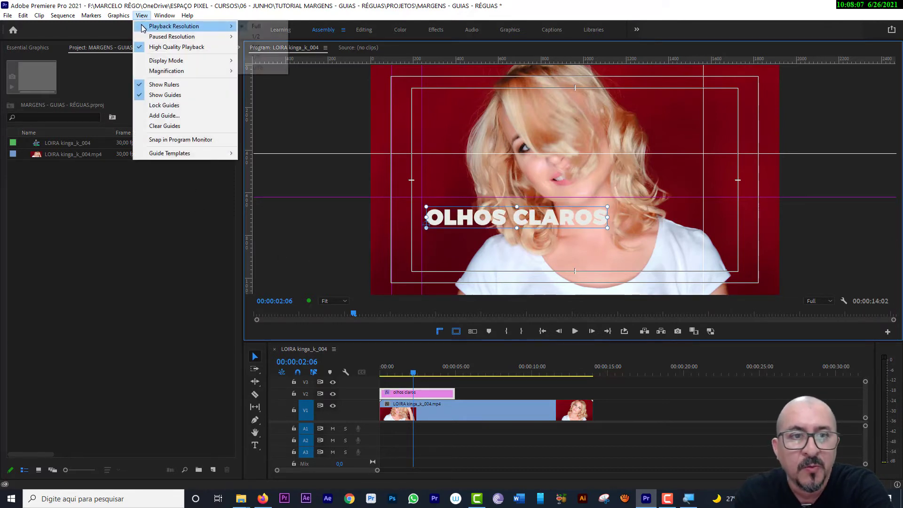
- Lock the guides, deselect the OLHOS CLAROS title, then clear every custom guide from the frame
{"action": "left_click", "coordinate": [168, 108]}
{"action": "left_click", "coordinate": [291, 163]}
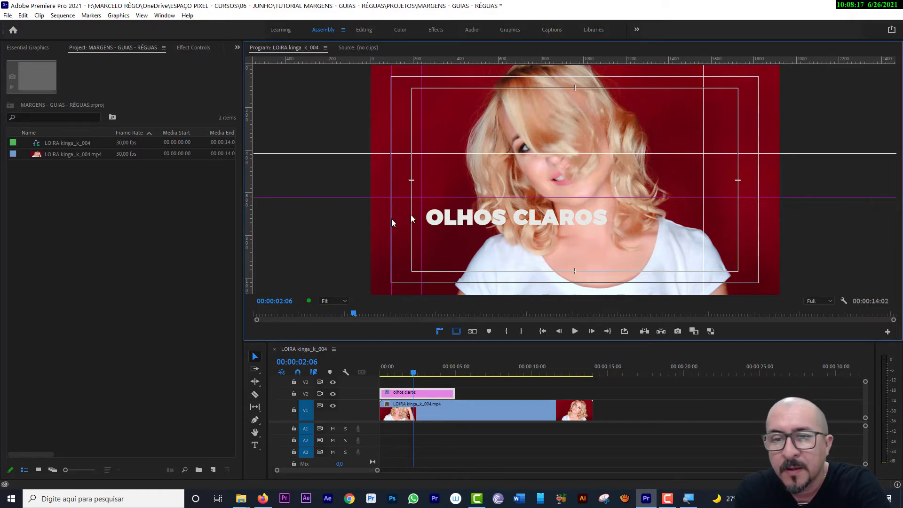
{"action": "left_click", "coordinate": [140, 16]}
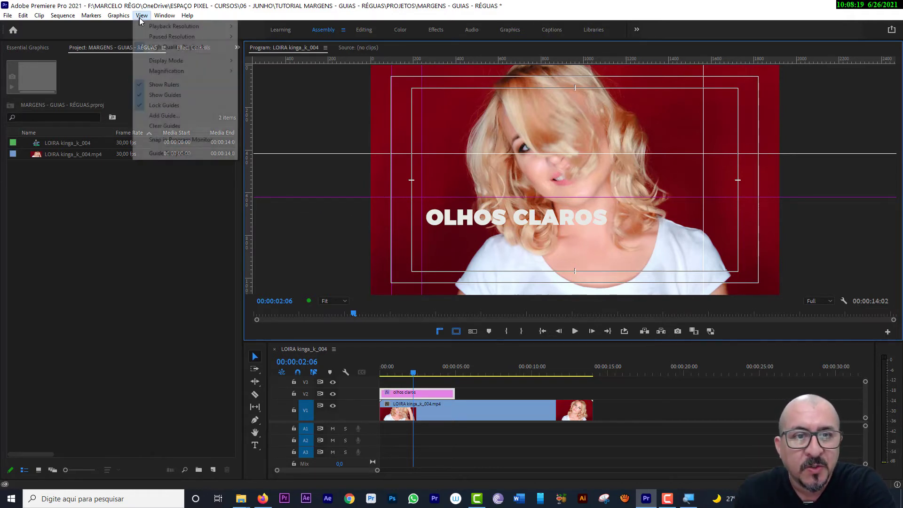
{"action": "left_click", "coordinate": [164, 126]}
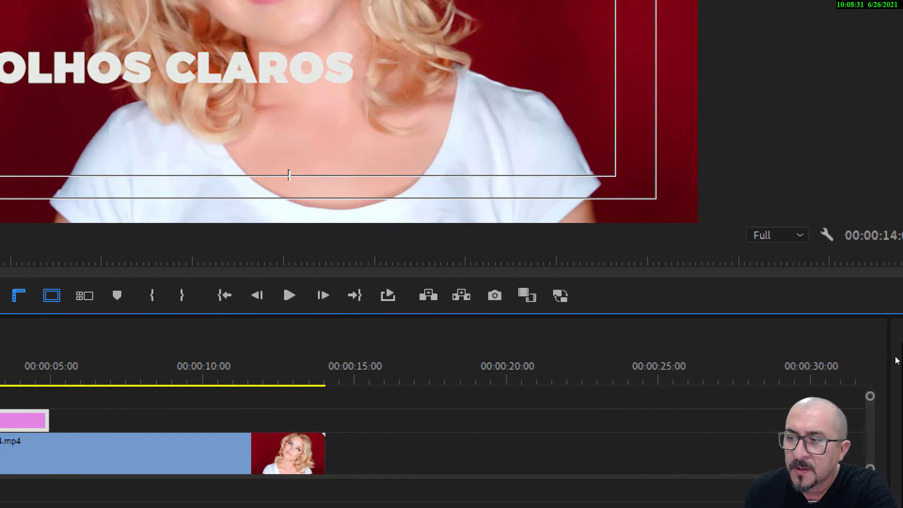
- Add Show Guides and Snap in Program Monitor buttons beneath the monitor, then turn guides on
{"action": "left_click", "coordinate": [872, 297]}
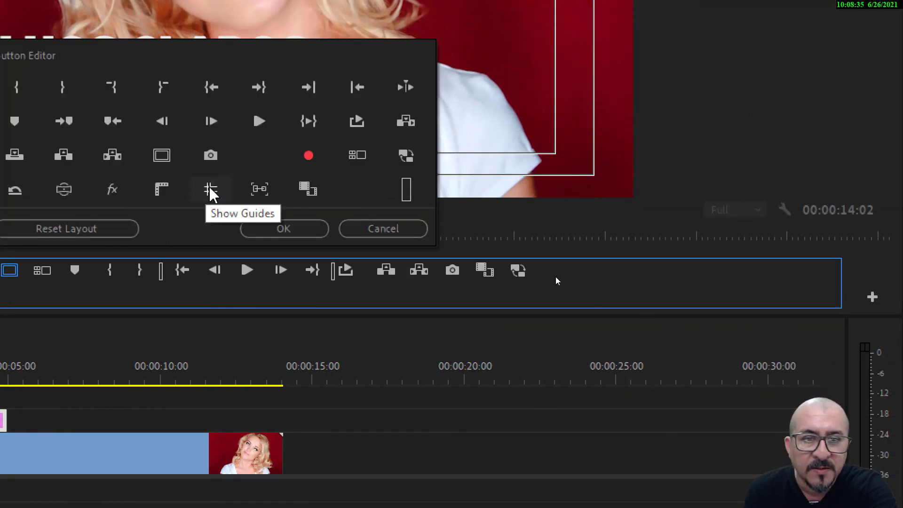
{"action": "mouse_move", "coordinate": [210, 191]}
{"action": "left_mouse_down"}
{"action": "mouse_move", "coordinate": [78, 277]}
{"action": "mouse_move", "coordinate": [92, 272]}
{"action": "left_mouse_up"}
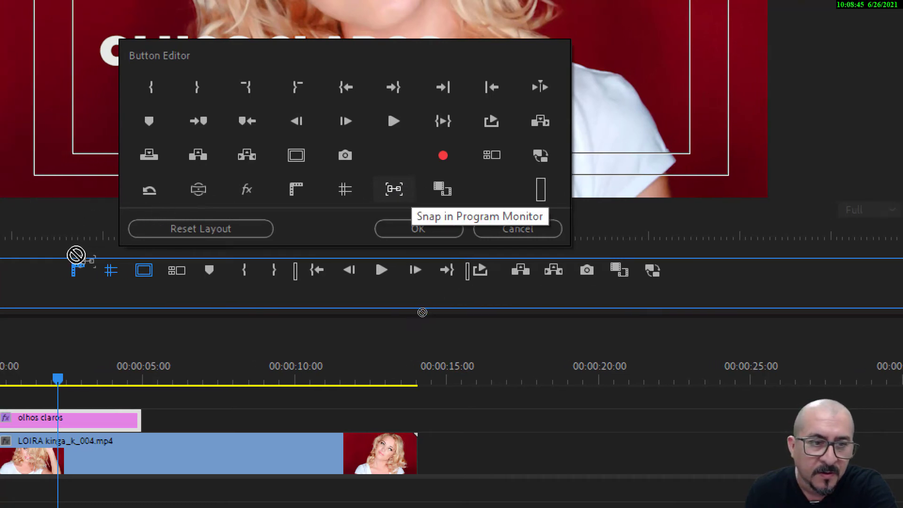
{"action": "left_click_drag", "start_coordinate": [385, 191], "coordinate": [59, 271]}
{"action": "left_click", "coordinate": [420, 226]}
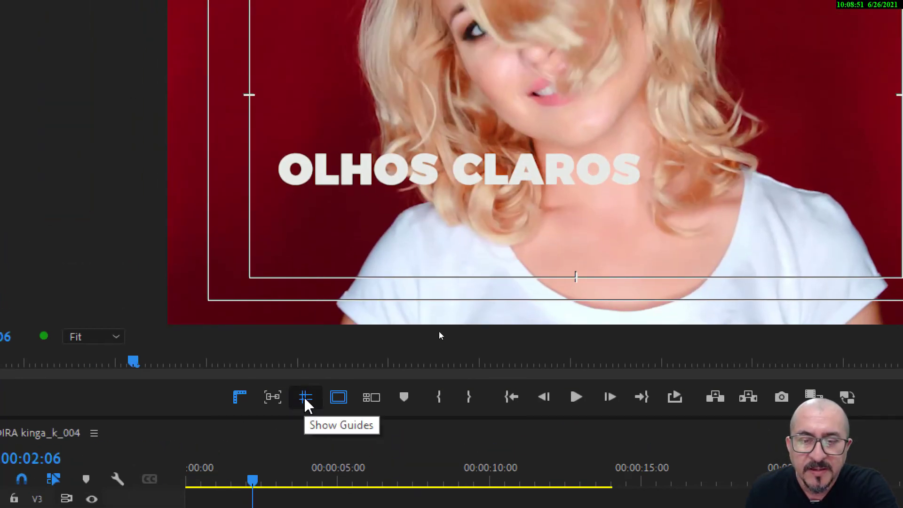
{"action": "left_click", "coordinate": [305, 401]}
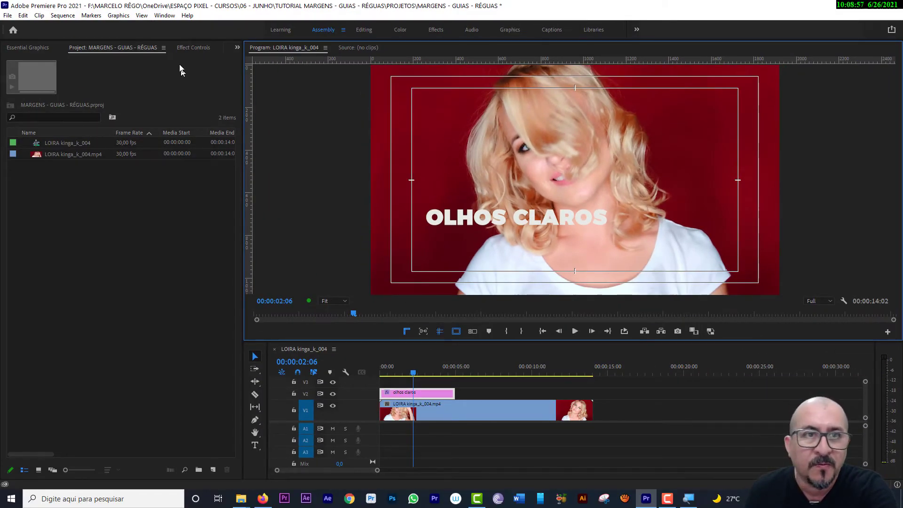
- Add a horizontal guide across the upper frame and a vertical guide on the right side
{"action": "left_click", "coordinate": [142, 16]}
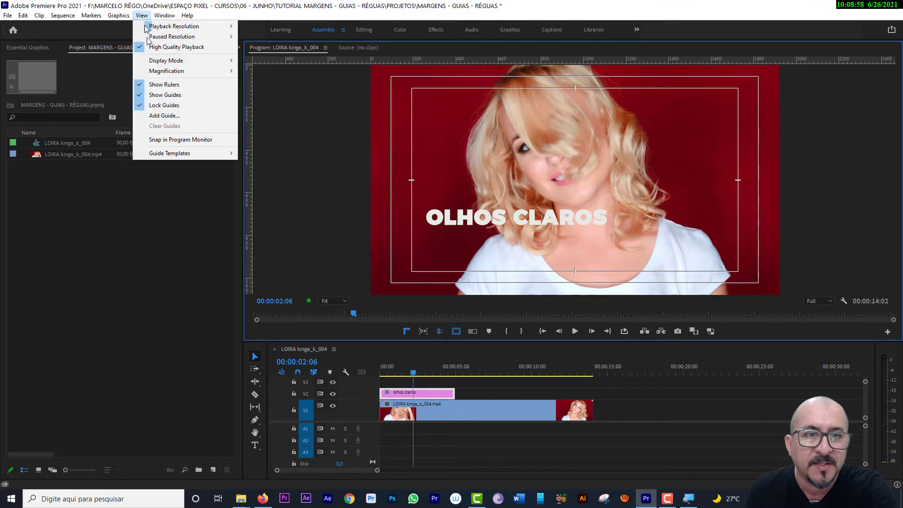
{"action": "left_click", "coordinate": [160, 127]}
{"action": "left_click_drag", "start_coordinate": [339, 62], "coordinate": [337, 161]}
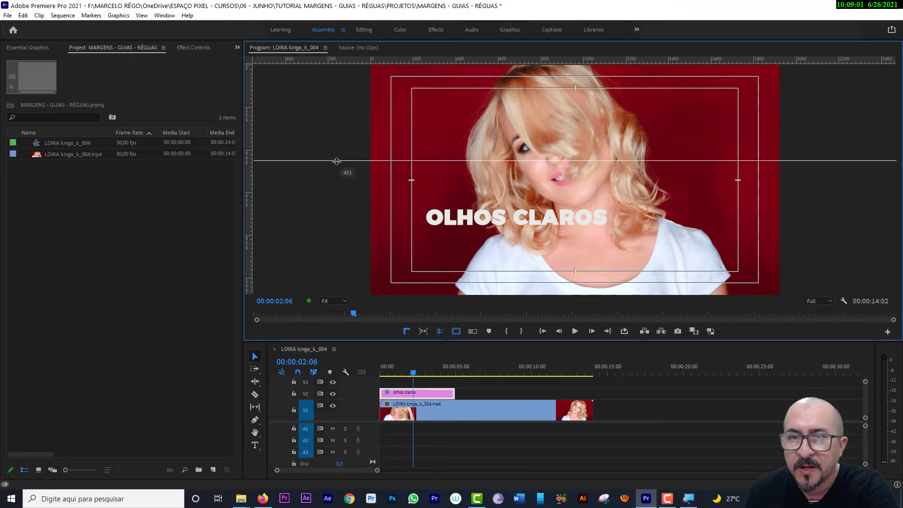
{"action": "mouse_move", "coordinate": [248, 188]}
{"action": "left_mouse_down"}
{"action": "mouse_move", "coordinate": [566, 219]}
{"action": "mouse_move", "coordinate": [707, 221]}
{"action": "left_mouse_up"}
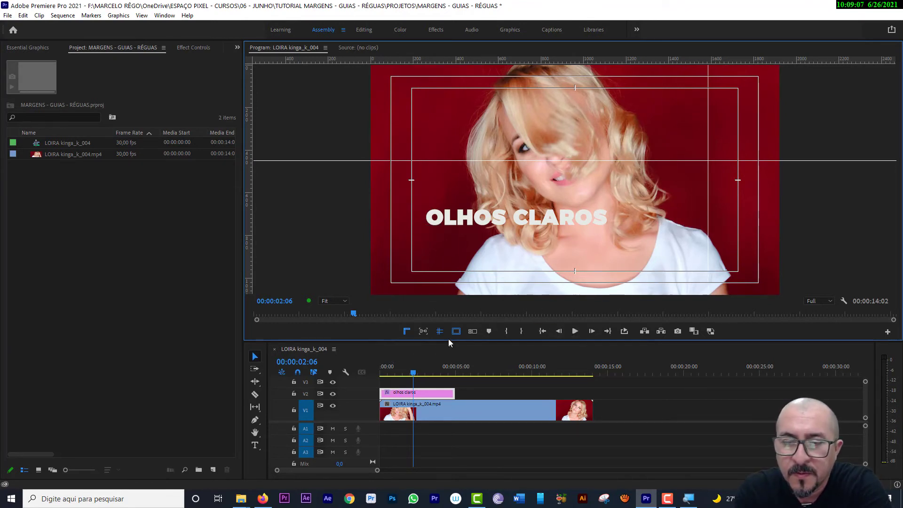
- Toggle Show Guides repeatedly to demonstrate hiding them, leaving the guides visible
{"action": "left_click", "coordinate": [440, 332]}
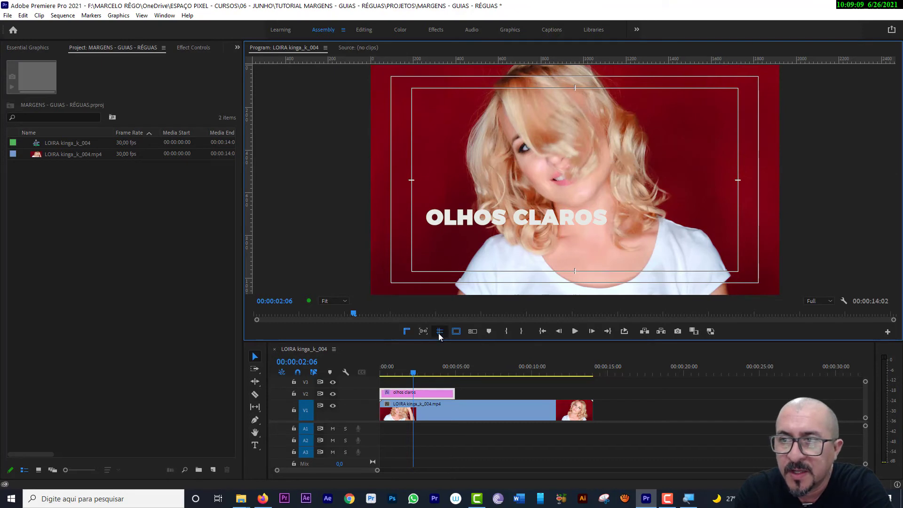
{"action": "left_click", "coordinate": [439, 332]}
{"action": "left_click", "coordinate": [439, 332]}
{"action": "left_click", "coordinate": [438, 332]}
{"action": "left_click", "coordinate": [439, 331]}
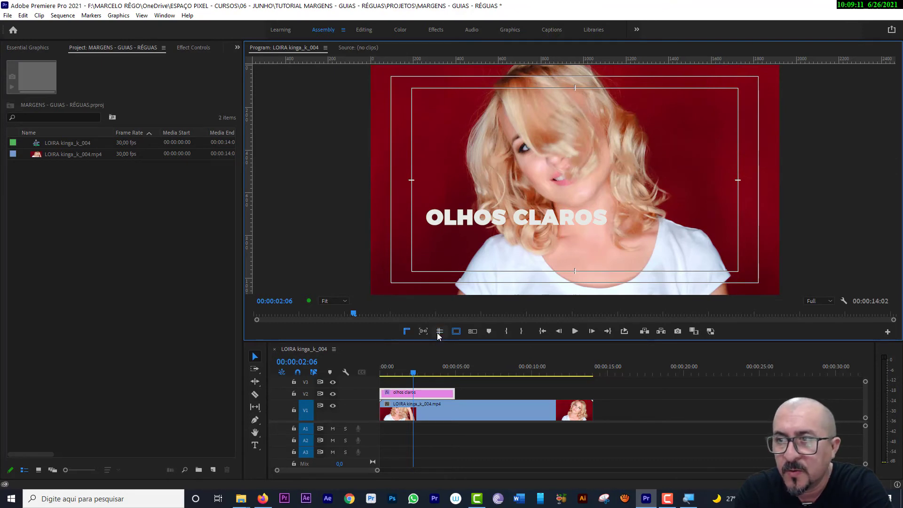
{"action": "left_click", "coordinate": [439, 332]}
{"action": "left_click", "coordinate": [439, 332]}
{"action": "left_click", "coordinate": [439, 332]}
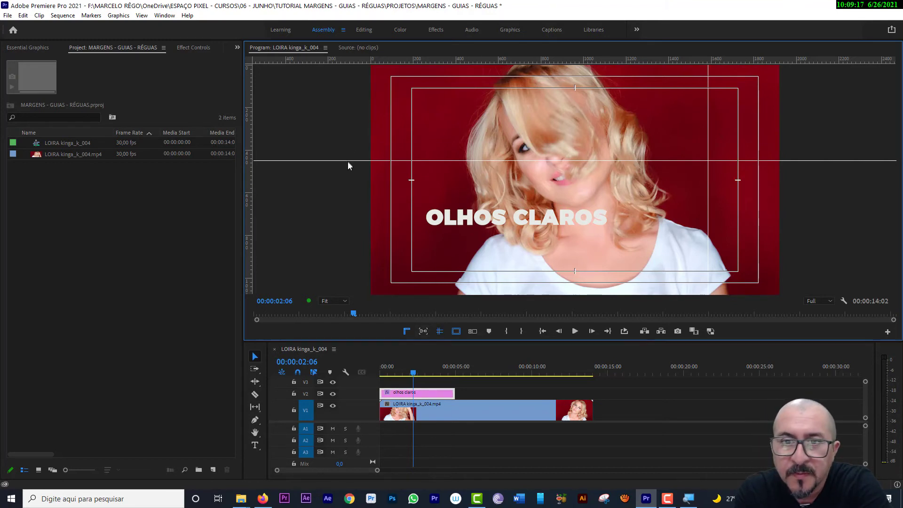
- Unlock the guides and drag the horizontal guide down to 526 px
{"action": "left_click", "coordinate": [142, 17]}
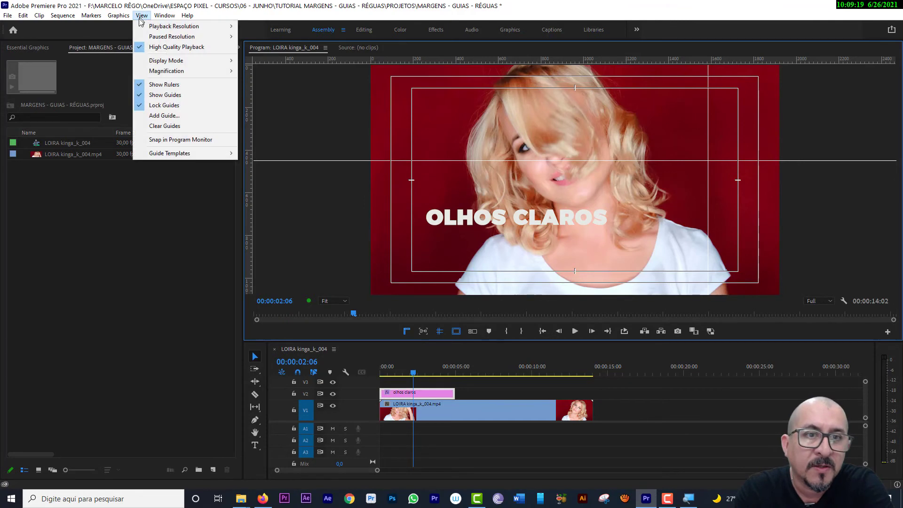
{"action": "left_click", "coordinate": [160, 105]}
{"action": "left_click_drag", "start_coordinate": [351, 161], "coordinate": [349, 180]}
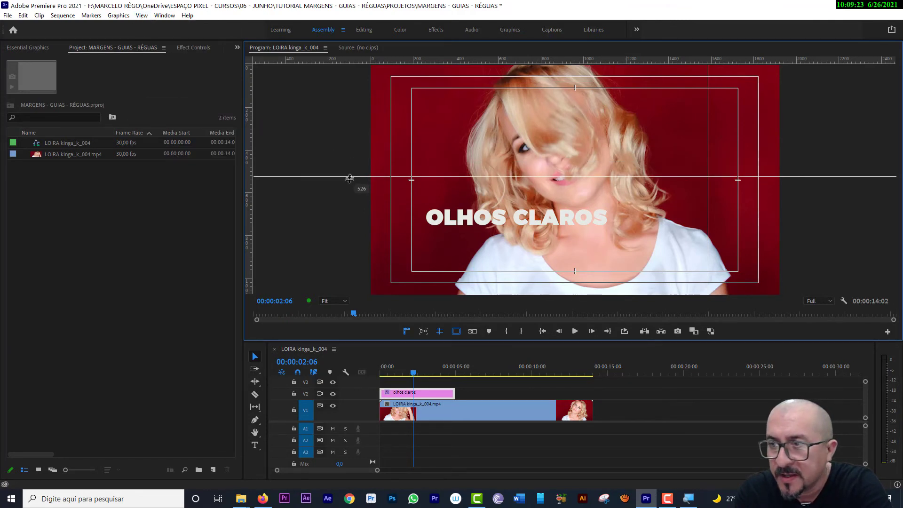
{"action": "left_click", "coordinate": [142, 17]}
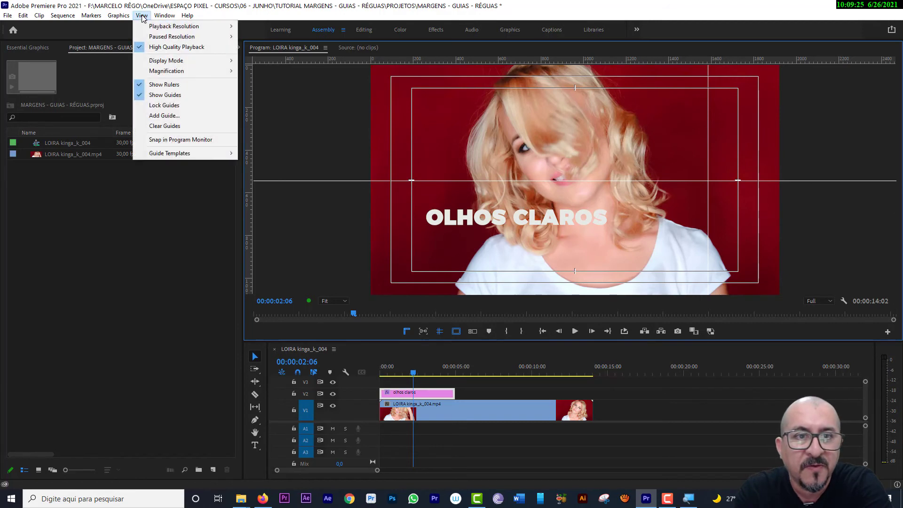
- Save the current guides as a guide template named 'TESTE DE GUIAS'
{"action": "mouse_move", "coordinate": [173, 155]}
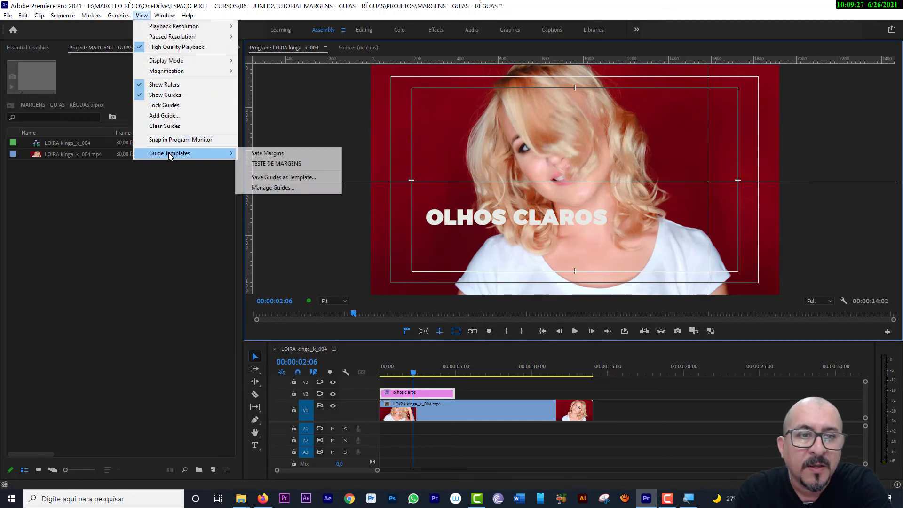
{"action": "left_click", "coordinate": [286, 178]}
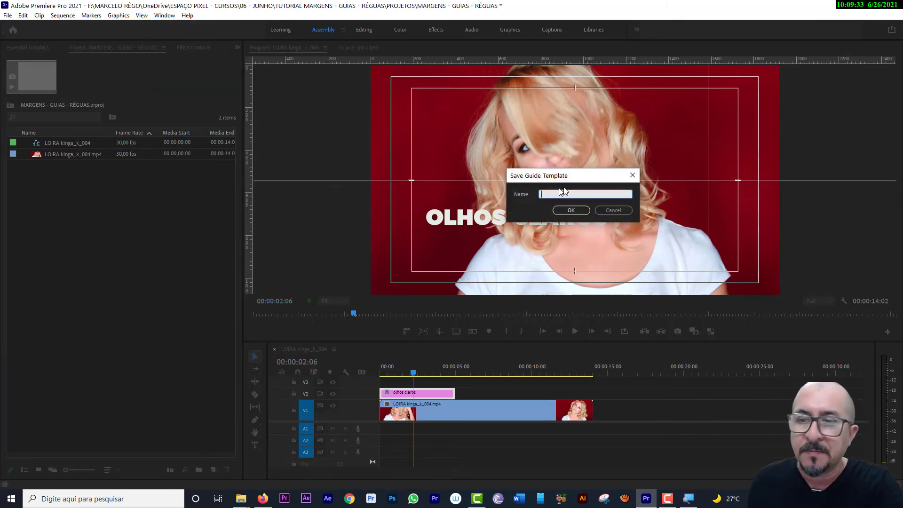
{"action": "type", "text": "TESTE DE GUIAS"}
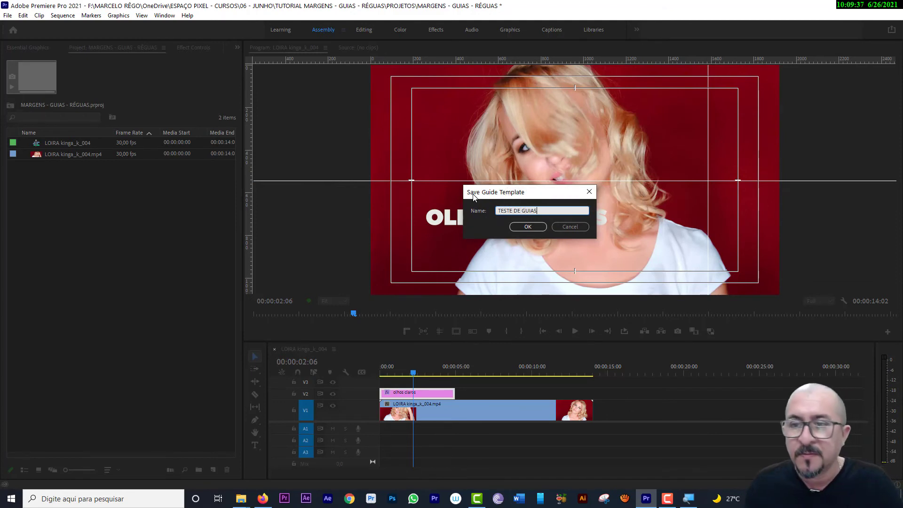
{"action": "key", "text": "Return"}
- Apply the TESTE DE MARGENS guide template to the frame
{"action": "left_click", "coordinate": [142, 16]}
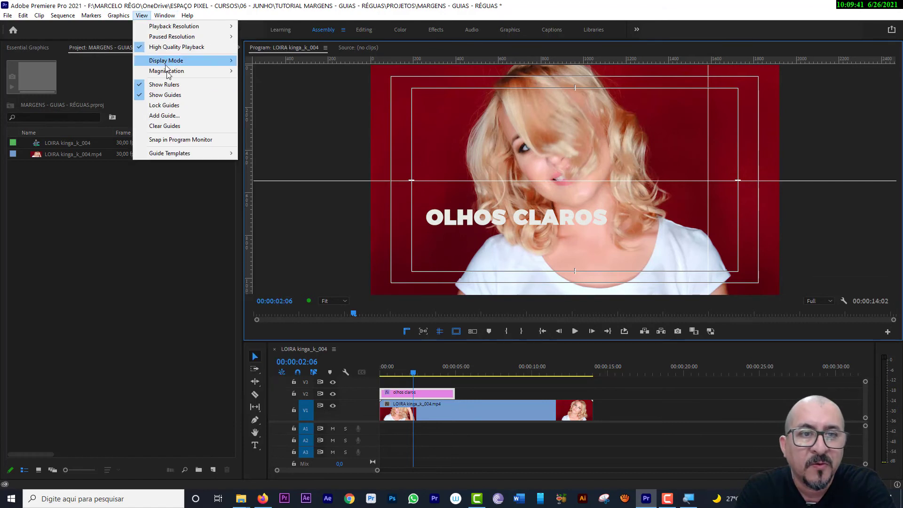
{"action": "mouse_move", "coordinate": [173, 154]}
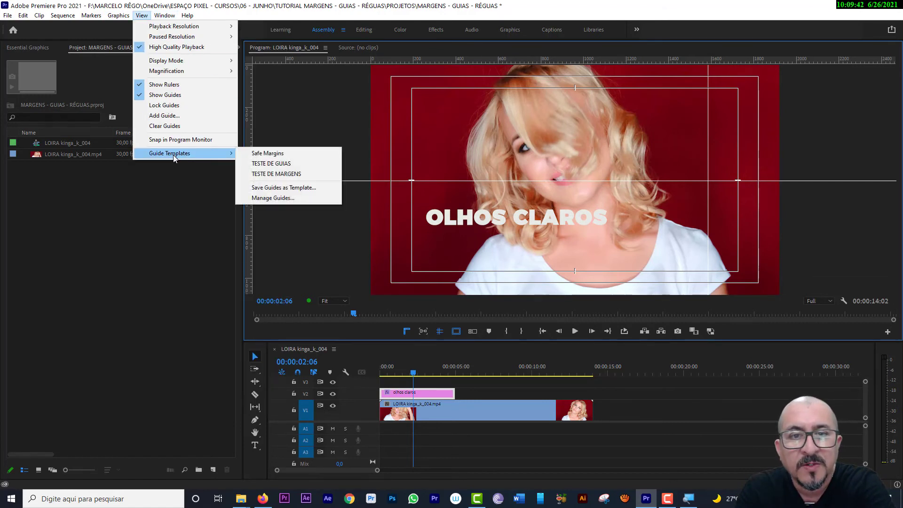
{"action": "left_click", "coordinate": [289, 174]}
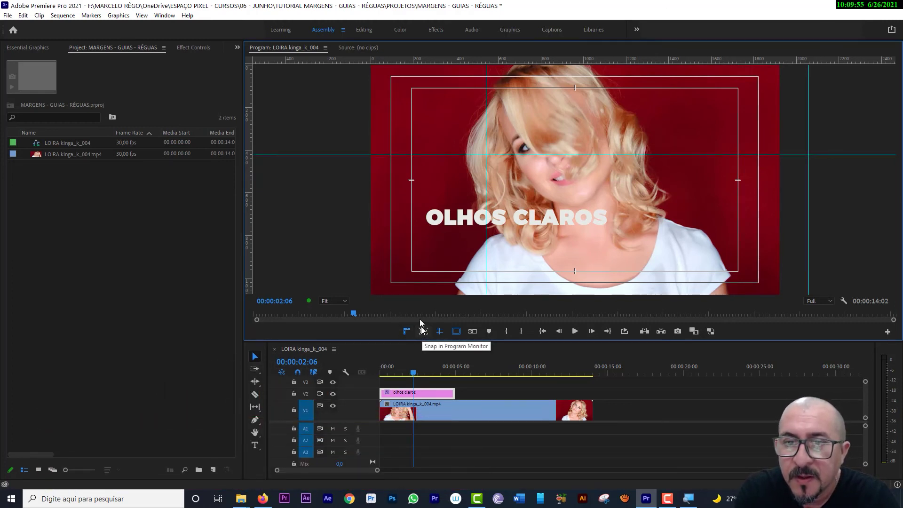
- Remove the top cyan guide, then drag the OLHOS CLAROS title via the top safe margin to mid-frame
{"action": "left_click_drag", "start_coordinate": [343, 155], "coordinate": [341, 59]}
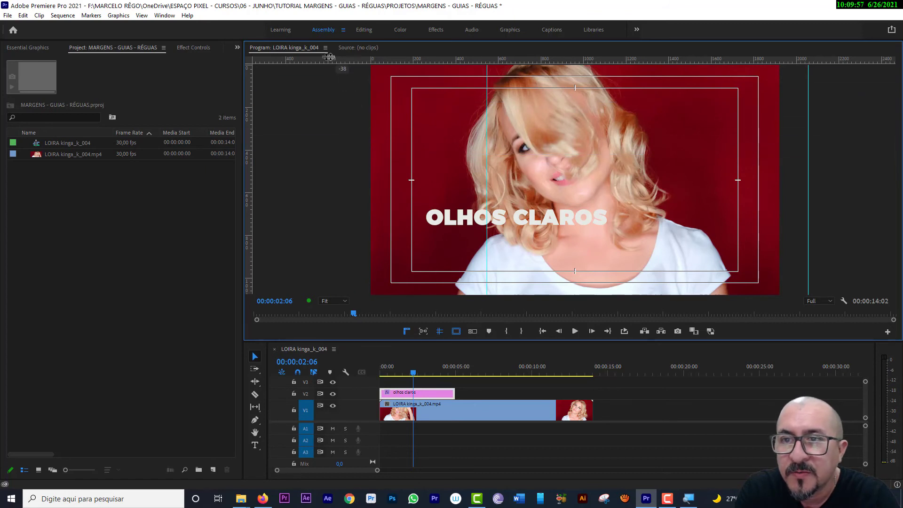
{"action": "left_click", "coordinate": [440, 331]}
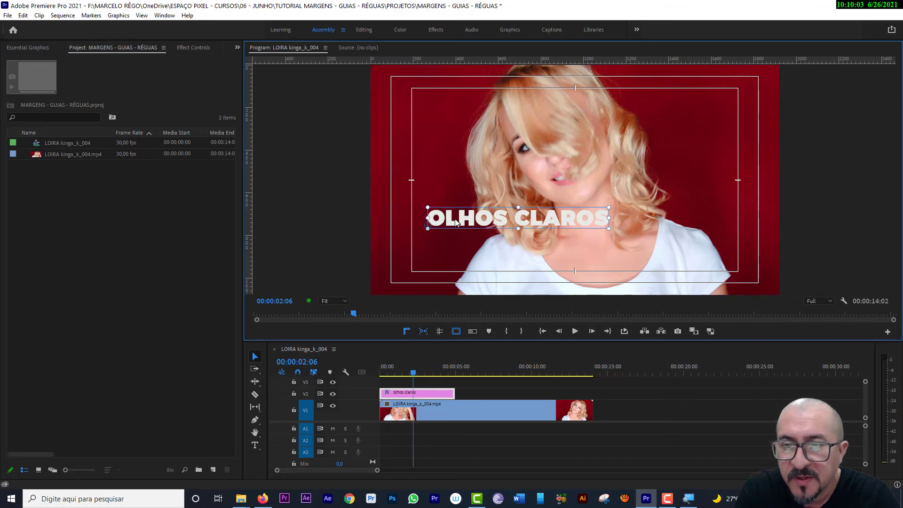
{"action": "mouse_move", "coordinate": [445, 217]}
{"action": "left_mouse_down"}
{"action": "mouse_move", "coordinate": [409, 255]}
{"action": "mouse_move", "coordinate": [444, 268]}
{"action": "left_mouse_up"}
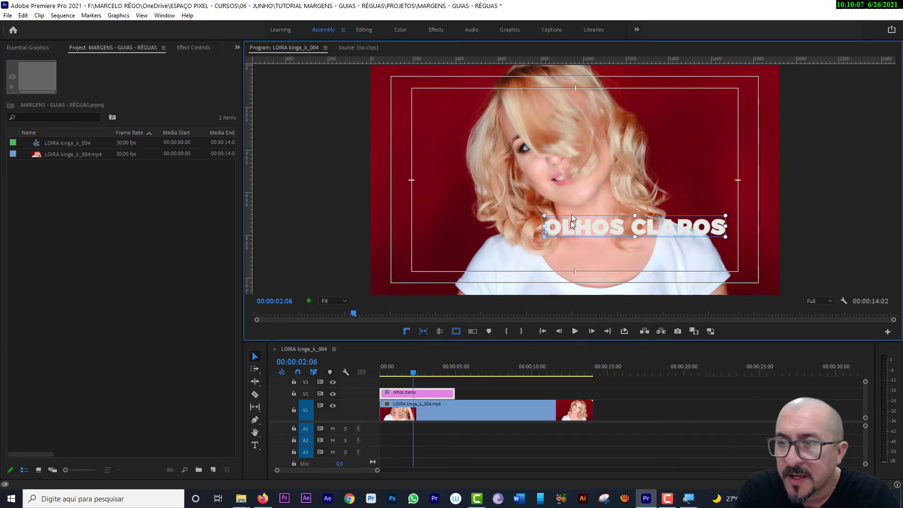
{"action": "mouse_move", "coordinate": [447, 270]}
{"action": "left_mouse_down"}
{"action": "mouse_move", "coordinate": [496, 106]}
{"action": "mouse_move", "coordinate": [547, 140]}
{"action": "mouse_move", "coordinate": [536, 116]}
{"action": "mouse_move", "coordinate": [472, 83]}
{"action": "mouse_move", "coordinate": [540, 136]}
{"action": "left_mouse_up"}
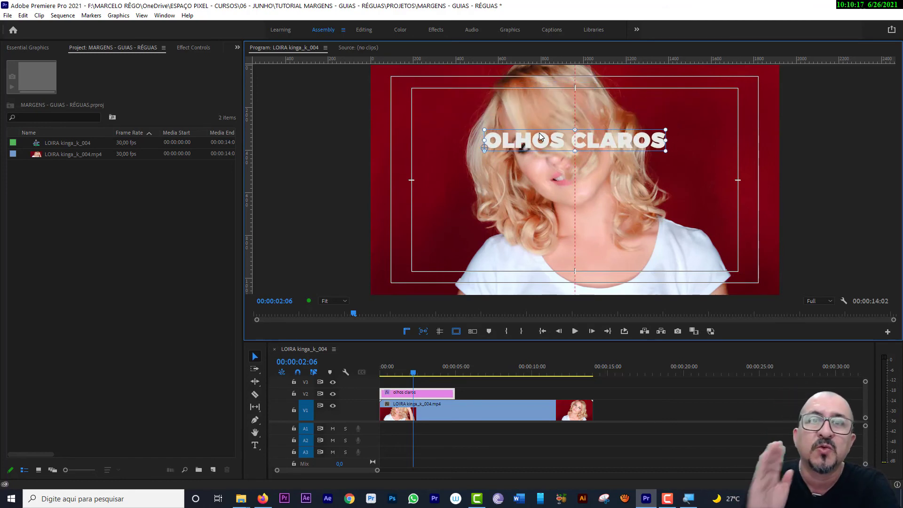
{"action": "left_click_drag", "start_coordinate": [540, 136], "coordinate": [534, 177]}
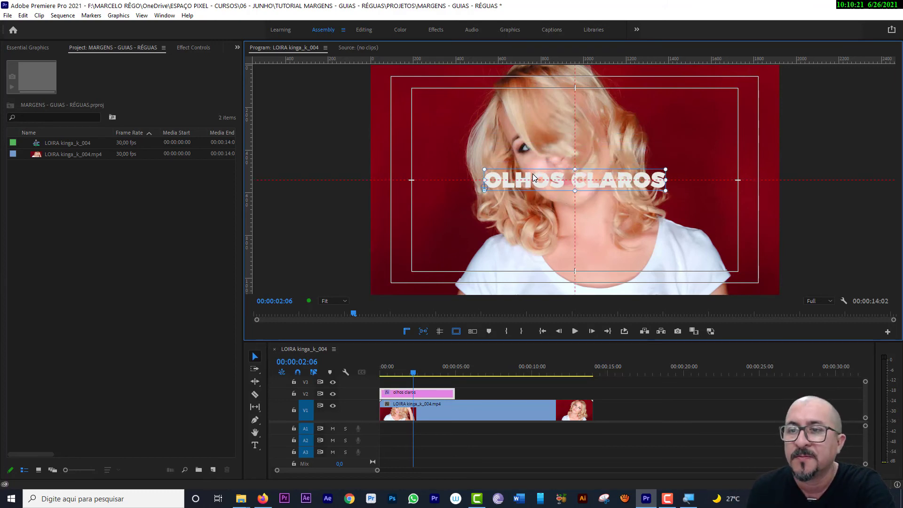
{"action": "mouse_move", "coordinate": [534, 180]}
{"action": "left_mouse_down"}
{"action": "mouse_move", "coordinate": [431, 281]}
{"action": "mouse_move", "coordinate": [439, 178]}
{"action": "mouse_move", "coordinate": [444, 185]}
{"action": "mouse_move", "coordinate": [520, 168]}
{"action": "mouse_move", "coordinate": [491, 189]}
{"action": "left_mouse_up"}
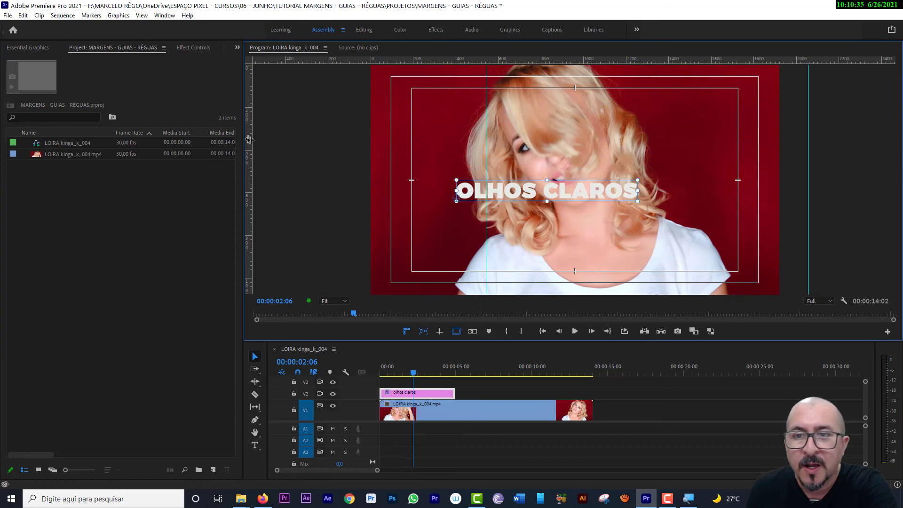
- Drag the OLHOS CLAROS title to the top-right safe margin, then snap it to the right title-safe edge at mid-height
{"action": "mouse_move", "coordinate": [531, 177]}
{"action": "left_mouse_down"}
{"action": "mouse_move", "coordinate": [472, 199]}
{"action": "mouse_move", "coordinate": [607, 204]}
{"action": "mouse_move", "coordinate": [547, 117]}
{"action": "mouse_move", "coordinate": [497, 137]}
{"action": "mouse_move", "coordinate": [618, 171]}
{"action": "left_mouse_up"}
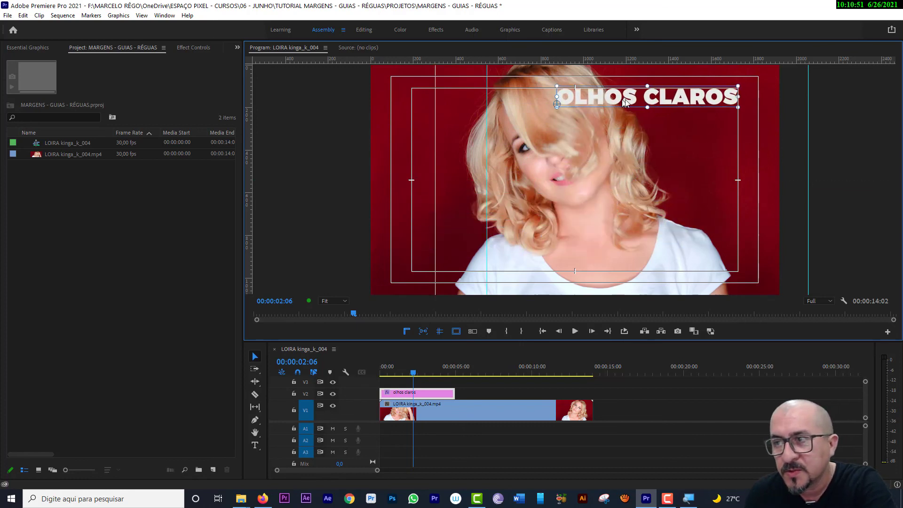
{"action": "left_click_drag", "start_coordinate": [617, 171], "coordinate": [639, 97]}
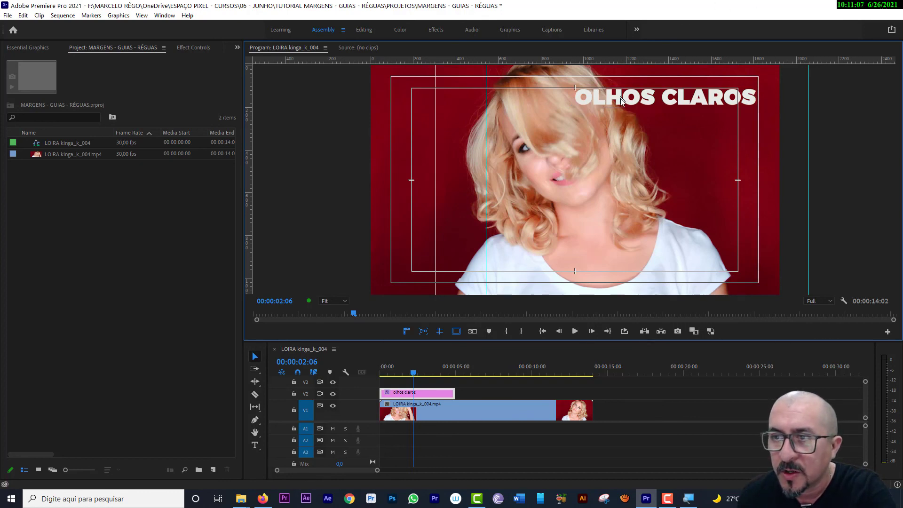
{"action": "mouse_move", "coordinate": [621, 100]}
{"action": "left_mouse_down"}
{"action": "mouse_move", "coordinate": [537, 176]}
{"action": "mouse_move", "coordinate": [624, 140]}
{"action": "mouse_move", "coordinate": [596, 208]}
{"action": "left_mouse_up"}
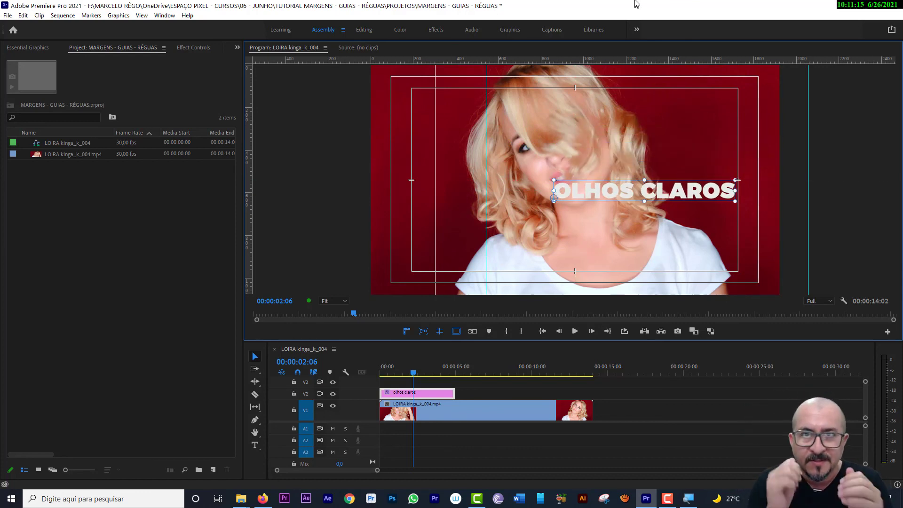